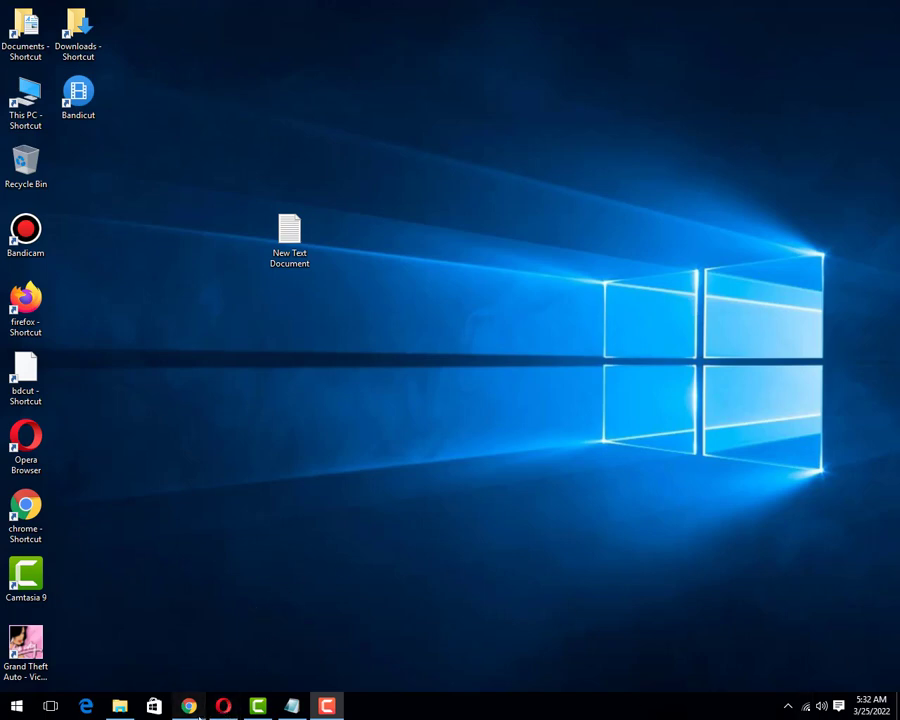
{"action": "mouse_move", "coordinate": [195, 708]}
{"action": "left_click", "coordinate": [237, 625]}
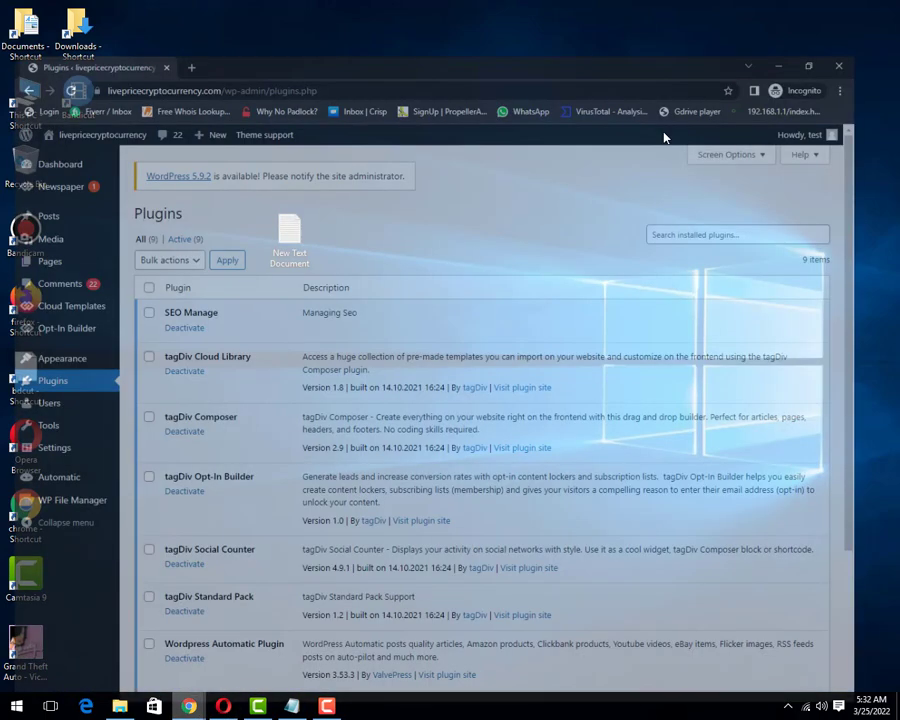
{"action": "left_click", "coordinate": [882, 14]}
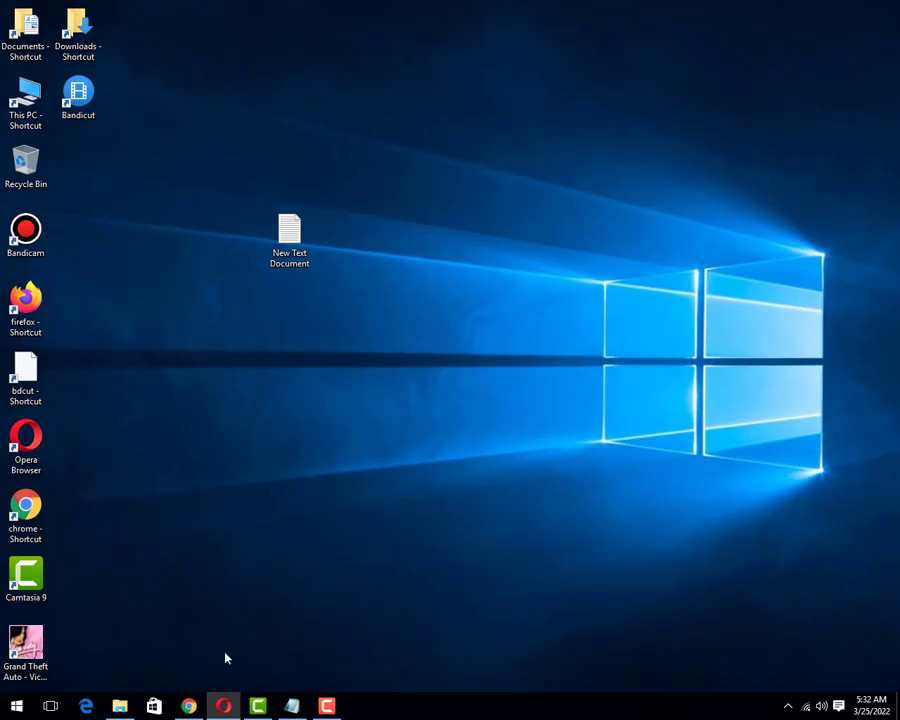
Step: Switch to Chrome, search Google for "migrate Guru" and download the Migrate Guru plugin from its WordPress.org page
{"action": "left_click", "coordinate": [188, 706]}
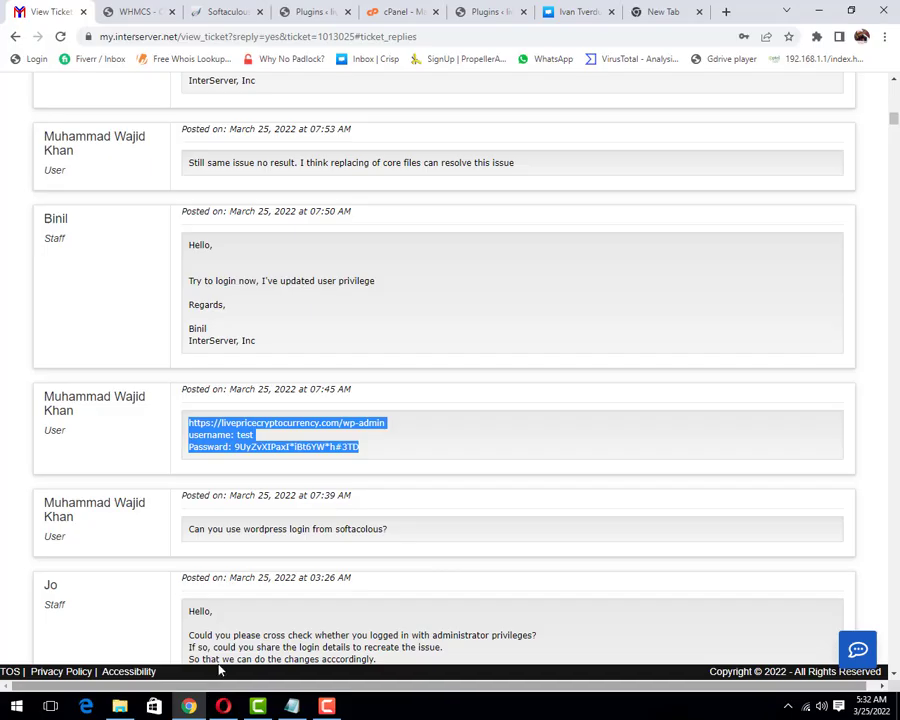
{"action": "left_click", "coordinate": [655, 12]}
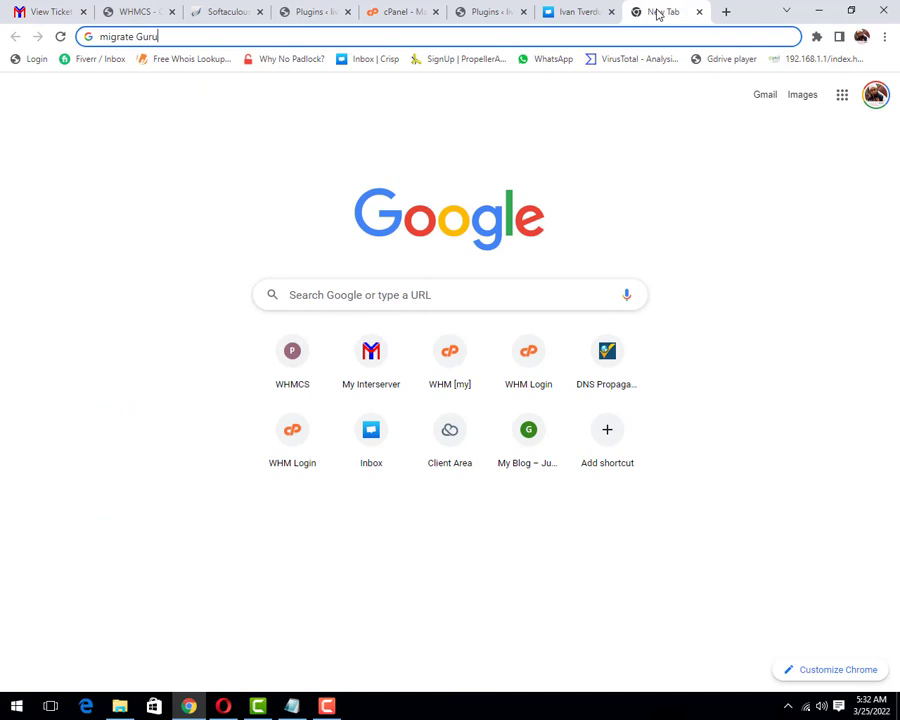
{"action": "key", "text": "Return"}
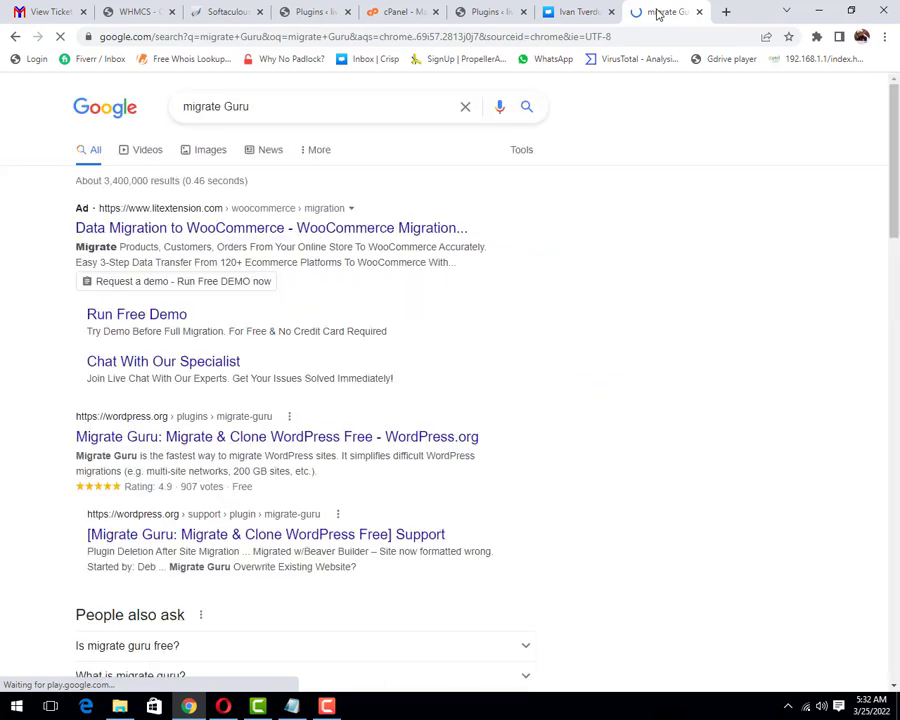
{"action": "left_click", "coordinate": [235, 434]}
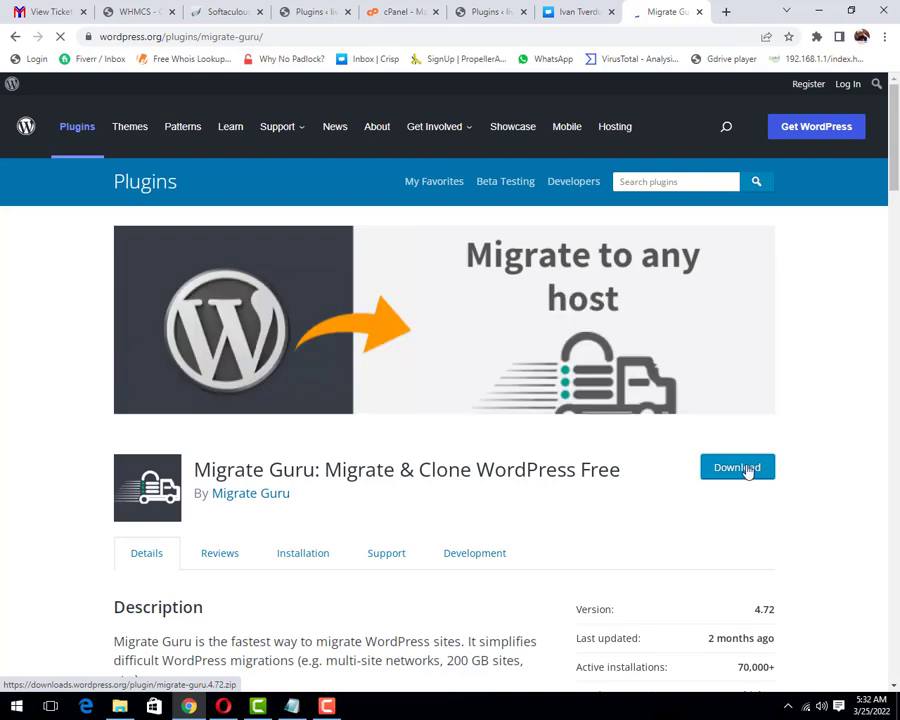
{"action": "left_click", "coordinate": [744, 468]}
Step: Open the public_html/wp-content/plugins folder in the cPanel File Manager
{"action": "left_click", "coordinate": [388, 12]}
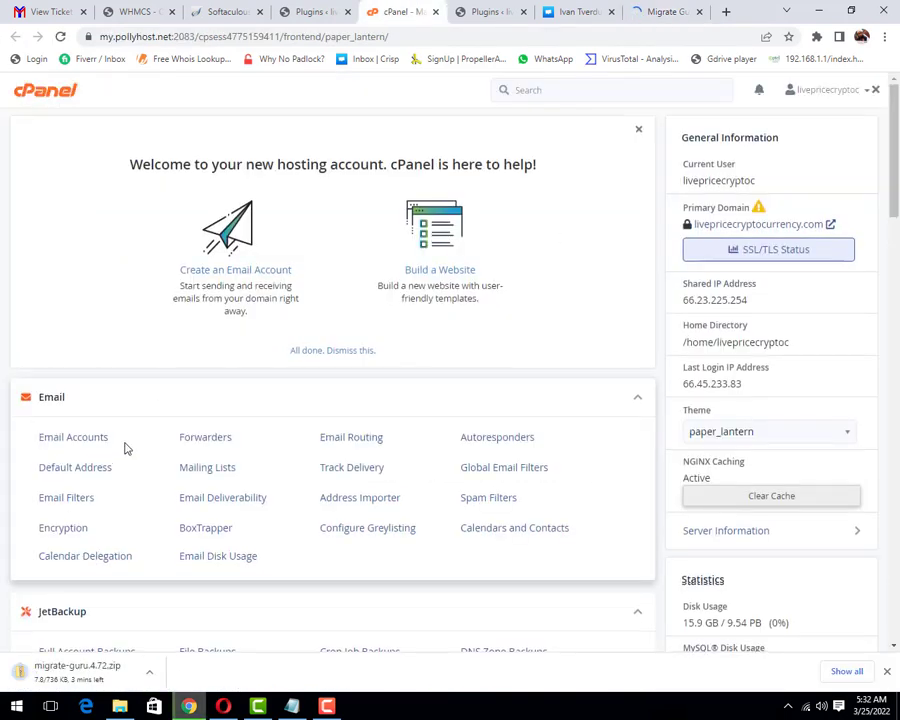
{"action": "scroll", "coordinate": [125, 449], "scroll_direction": "down", "scroll_amount": 5}
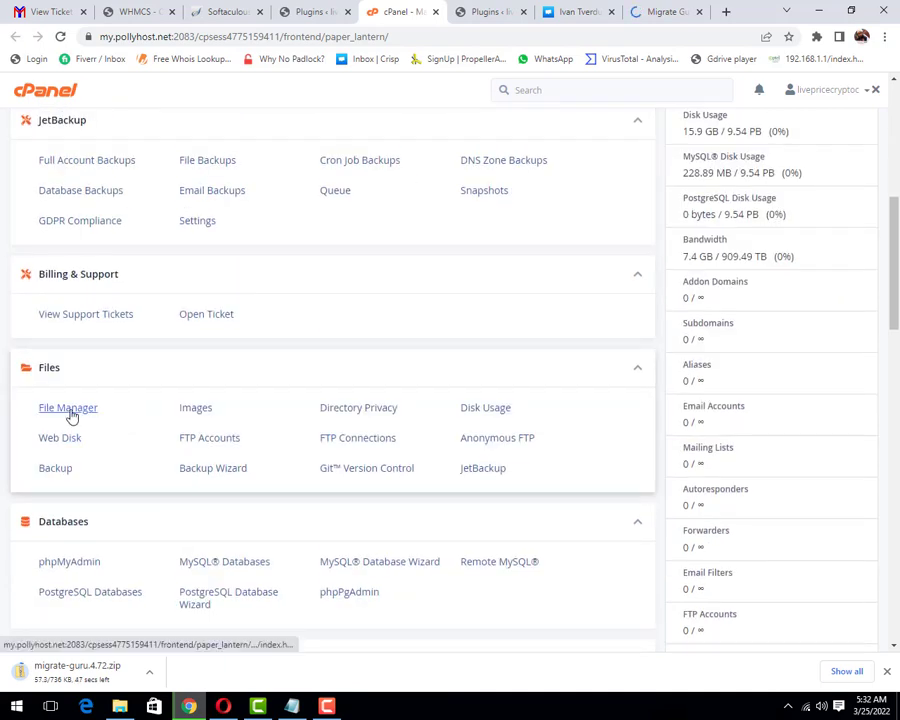
{"action": "left_click", "coordinate": [68, 408]}
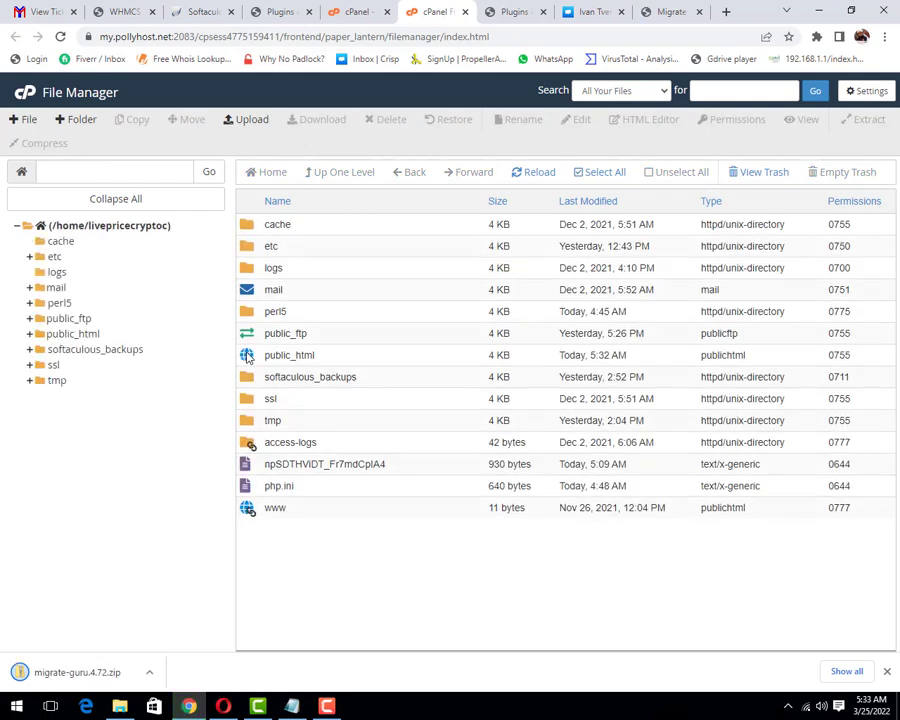
{"action": "double_click", "coordinate": [248, 356]}
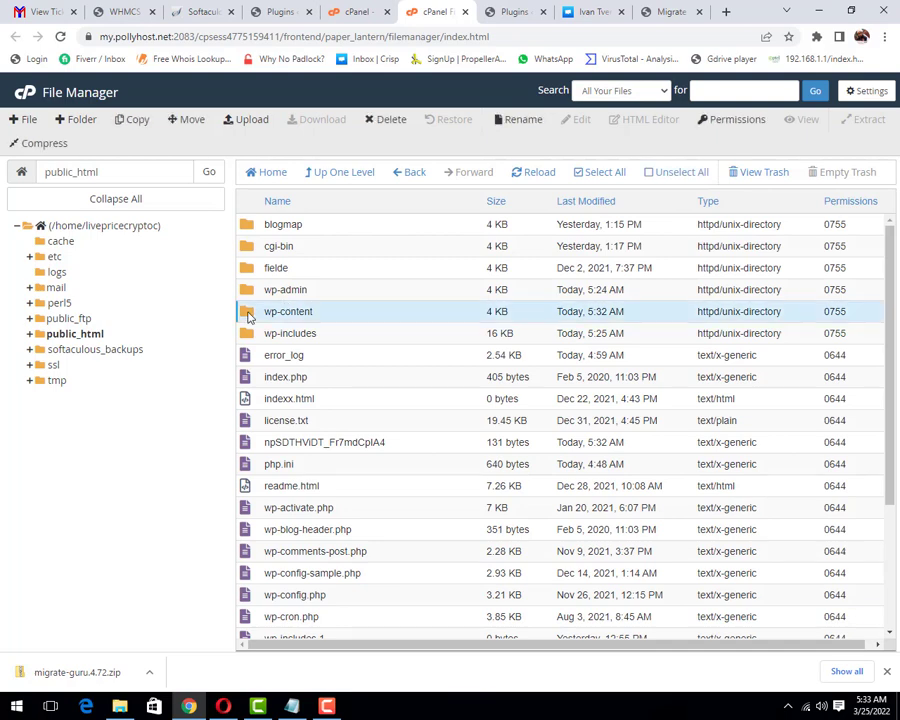
{"action": "double_click", "coordinate": [250, 311]}
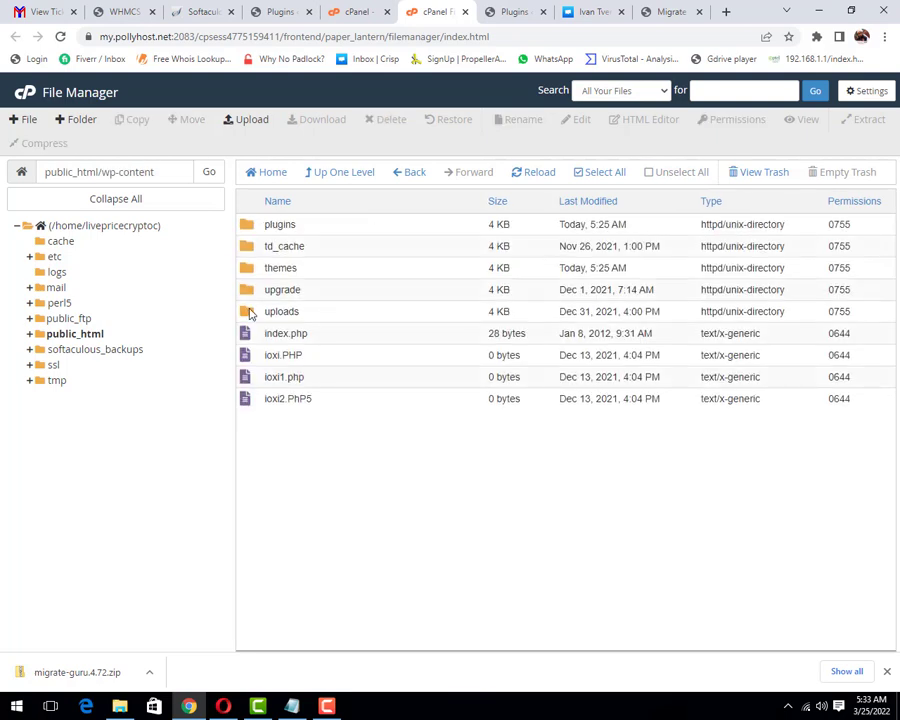
{"action": "double_click", "coordinate": [245, 230]}
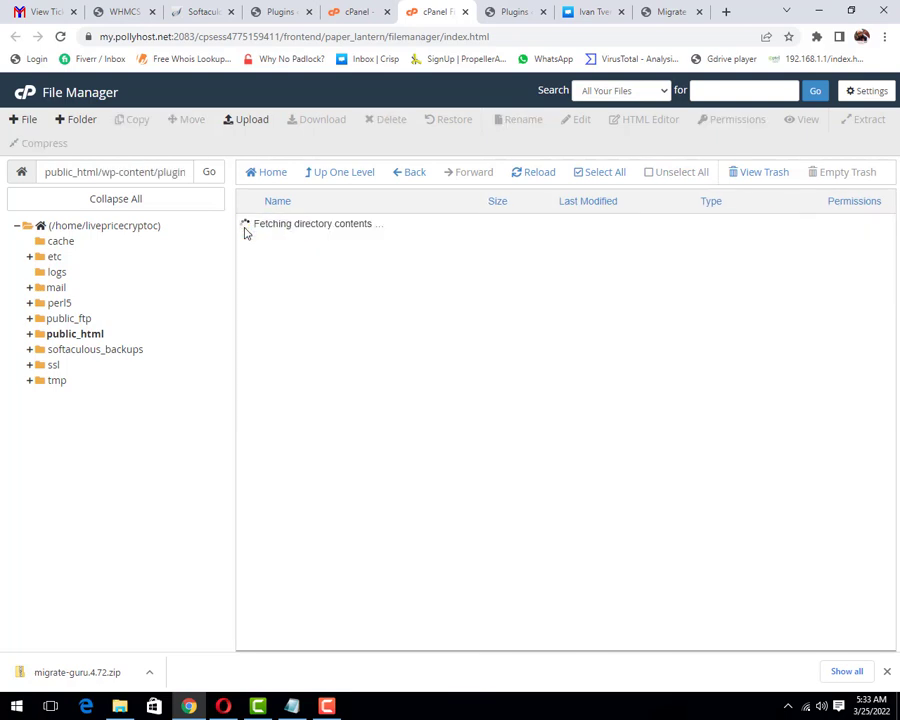
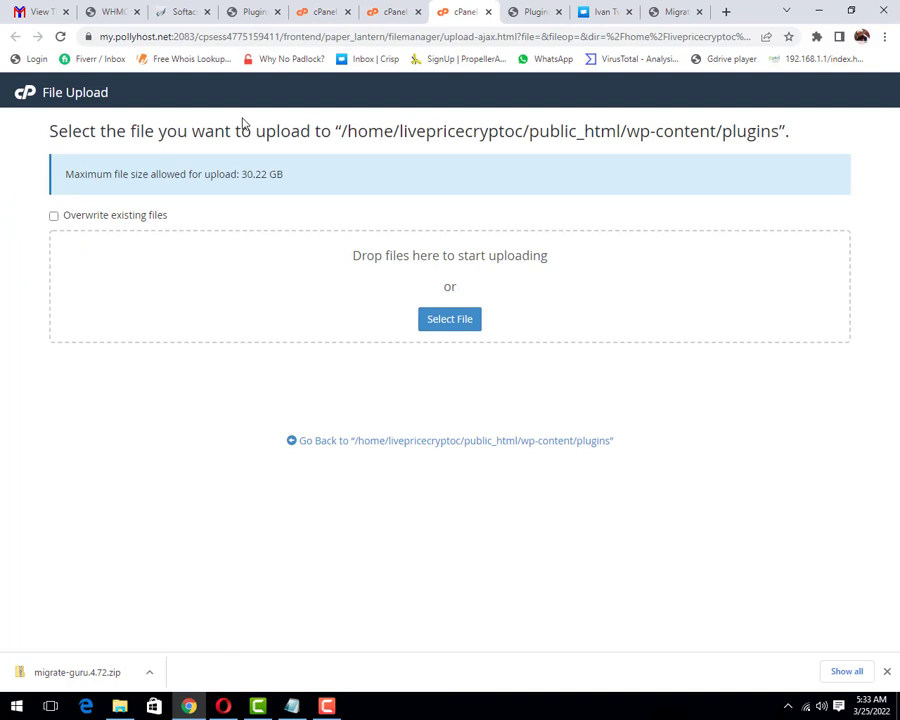
Step: Open the file chooser for an upload to the plugins folder and extract the migrate-guru.4.72 archive in Downloads
{"action": "left_click", "coordinate": [450, 320]}
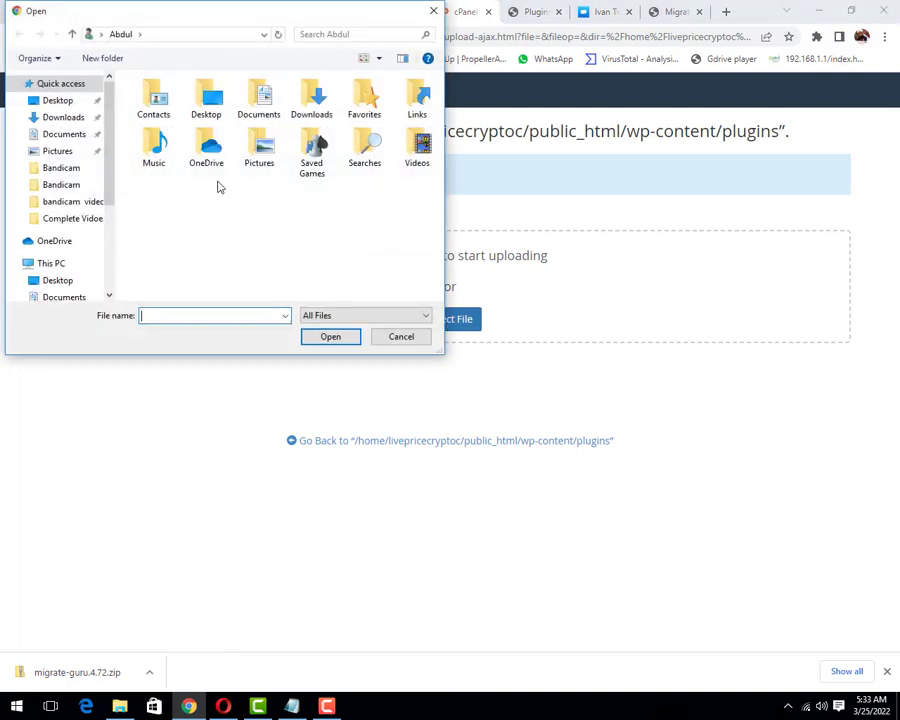
{"action": "left_click", "coordinate": [66, 119]}
{"action": "left_click", "coordinate": [154, 122]}
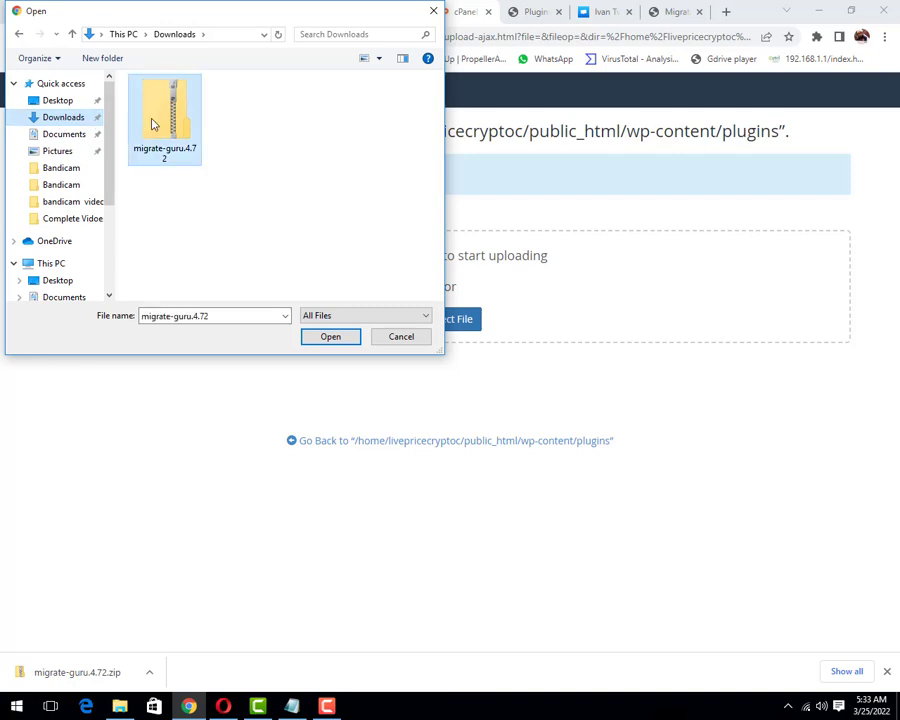
{"action": "right_click", "coordinate": [154, 122]}
{"action": "left_click", "coordinate": [198, 188]}
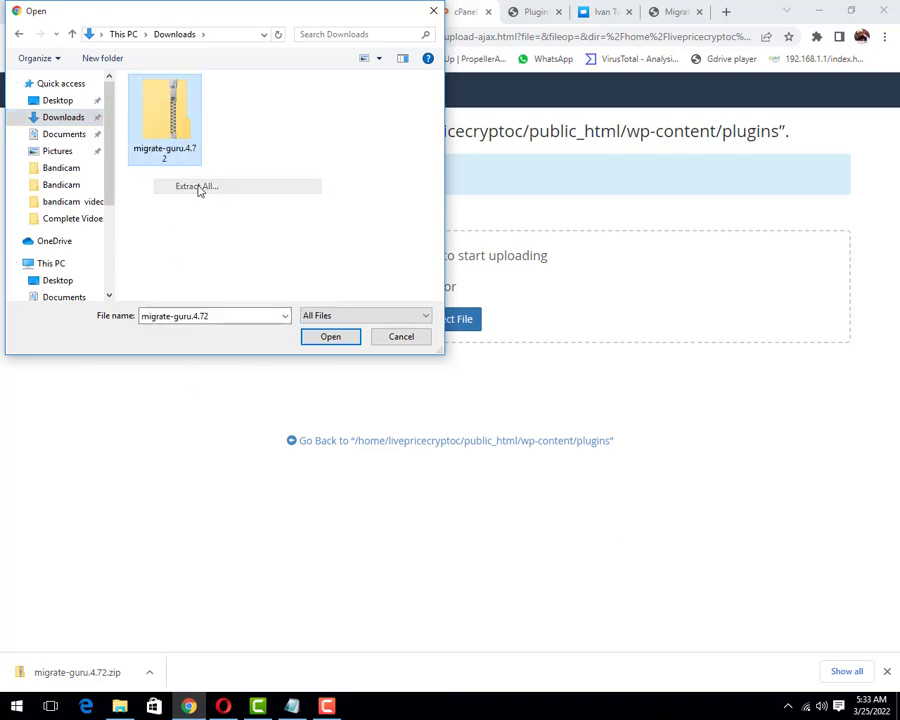
{"action": "left_click", "coordinate": [580, 490]}
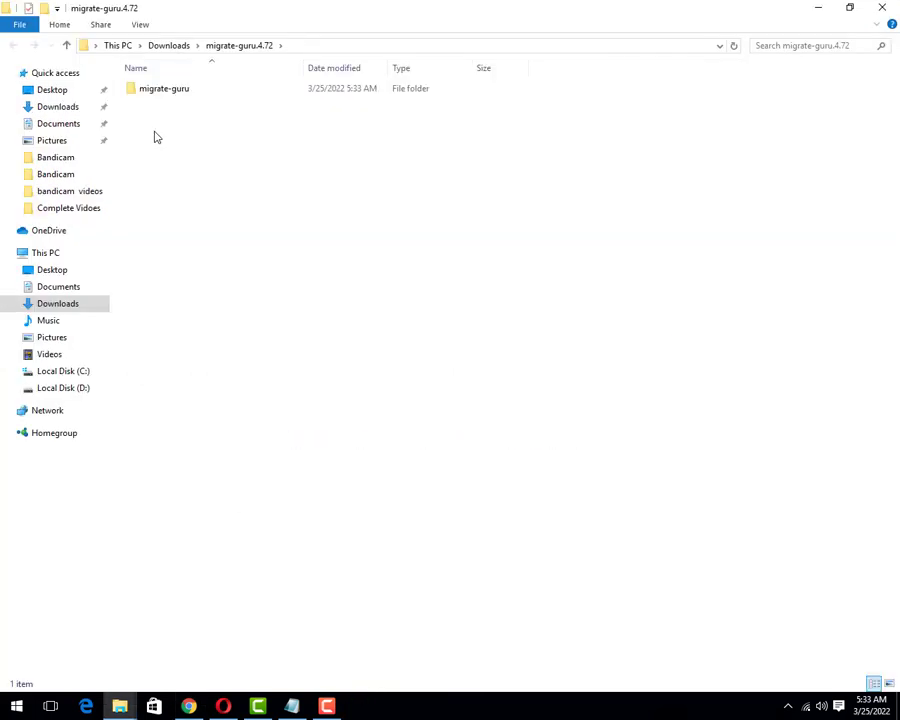
Step: Look inside the extracted migrate-guru folder and return to its parent folder, migrate-guru.4.72
{"action": "left_click", "coordinate": [152, 94]}
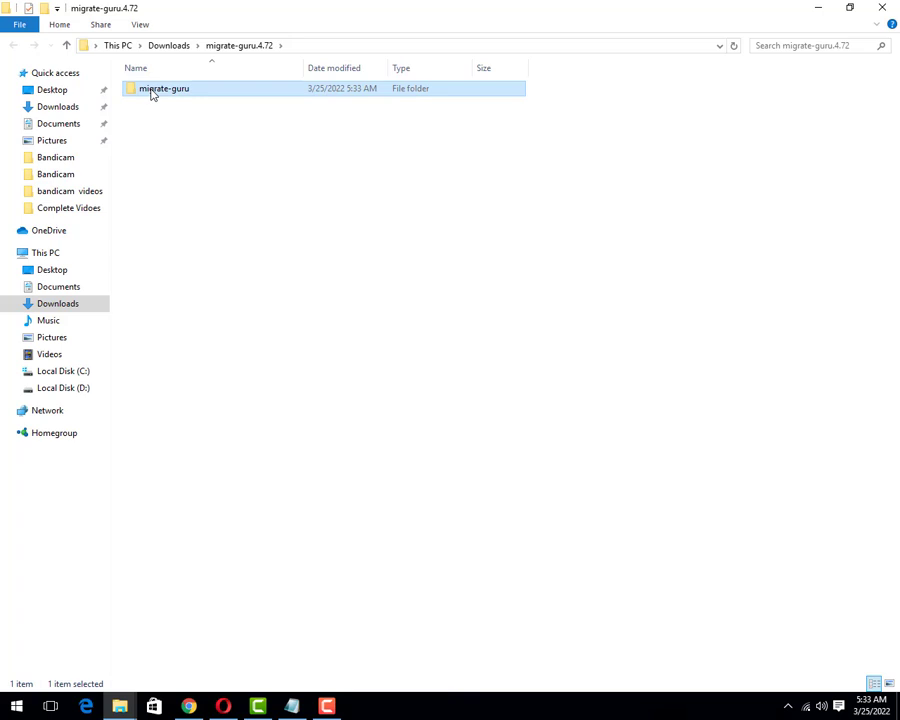
{"action": "double_click", "coordinate": [152, 94]}
{"action": "left_click", "coordinate": [66, 45]}
{"action": "right_click", "coordinate": [146, 95]}
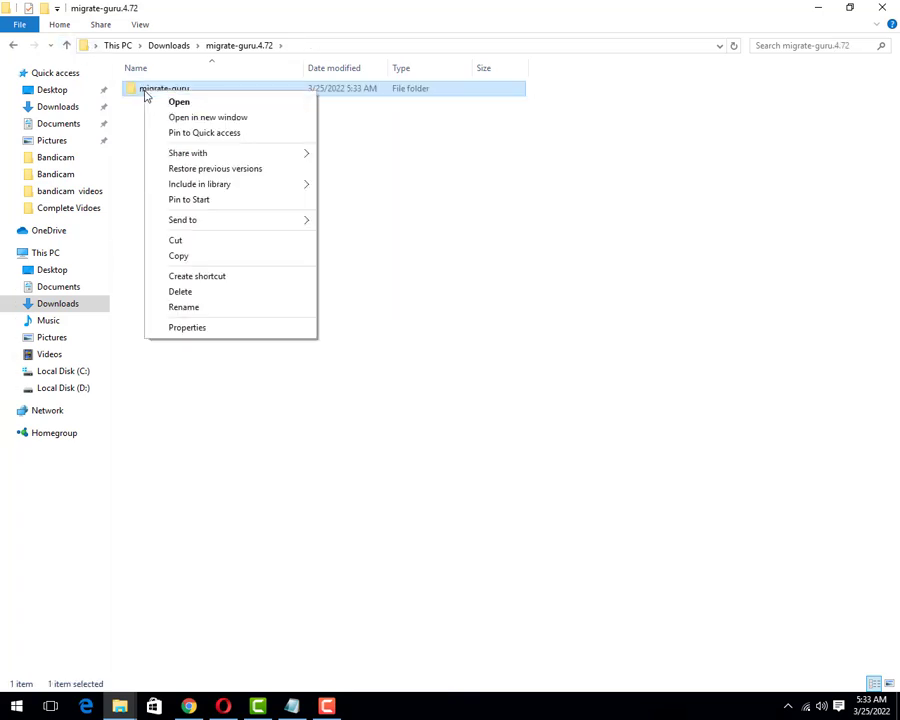
{"action": "left_click", "coordinate": [498, 192]}
{"action": "left_click", "coordinate": [498, 192]}
Step: Look through the contents of the cso\CS 1.6 folder on Local Disk (C:) in File Explorer
{"action": "mouse_move", "coordinate": [119, 706]}
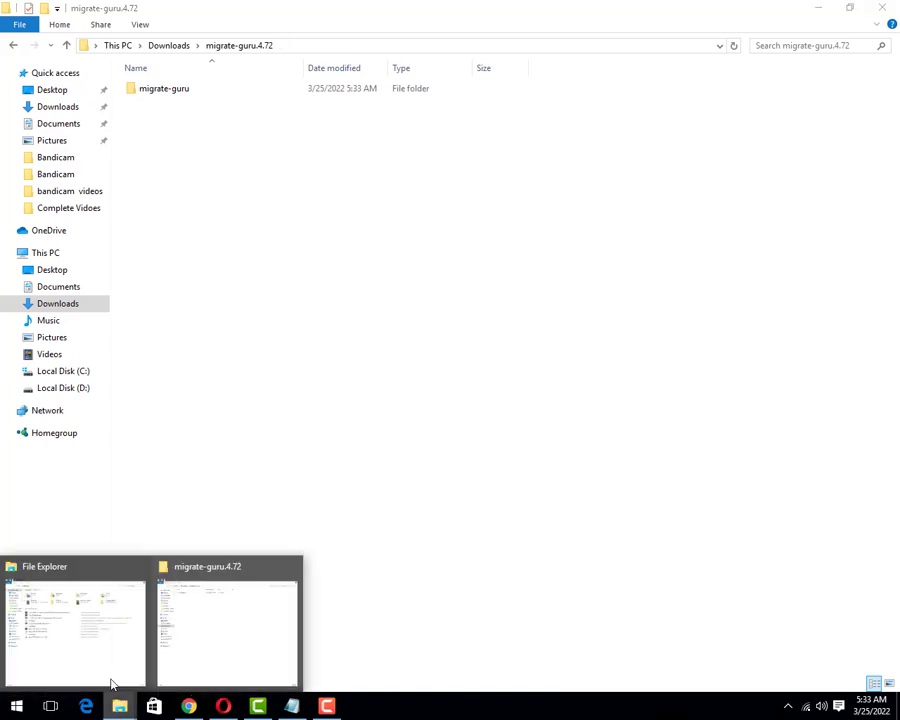
{"action": "left_click", "coordinate": [75, 630]}
{"action": "left_click", "coordinate": [55, 254]}
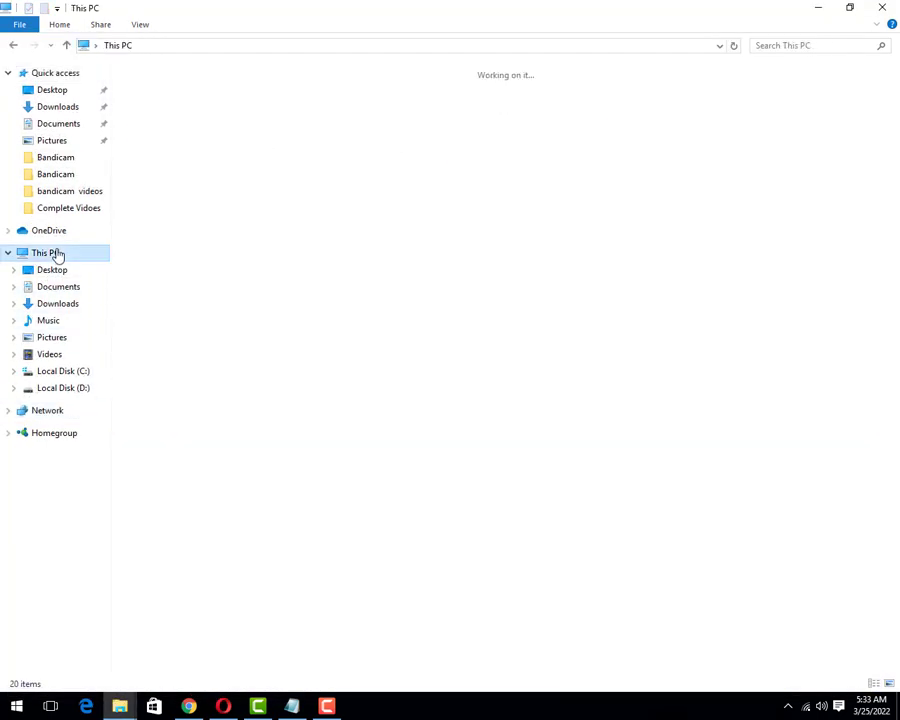
{"action": "double_click", "coordinate": [179, 207]}
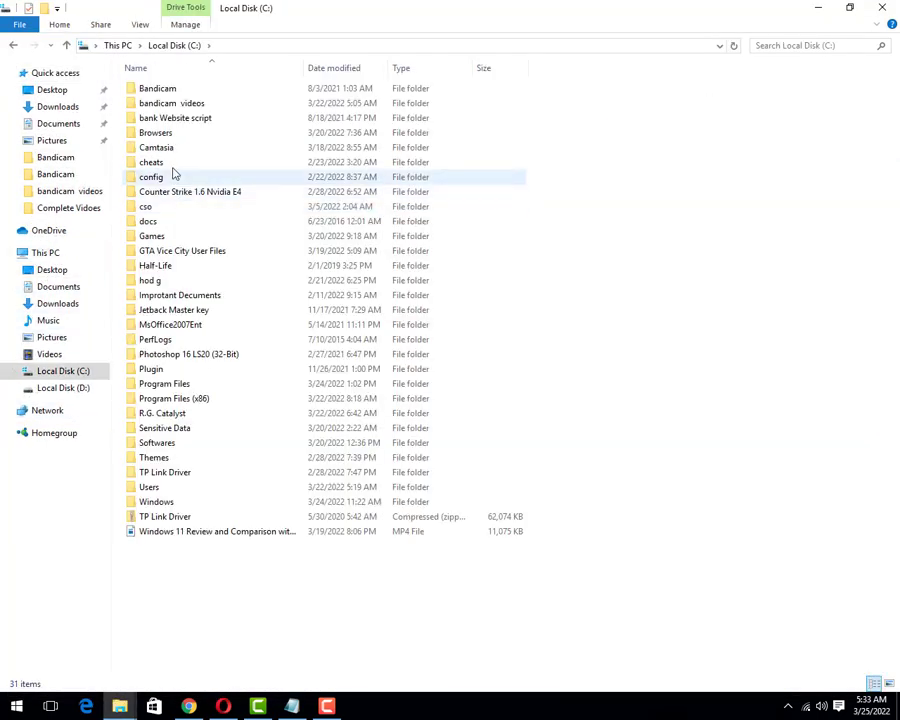
{"action": "double_click", "coordinate": [163, 210]}
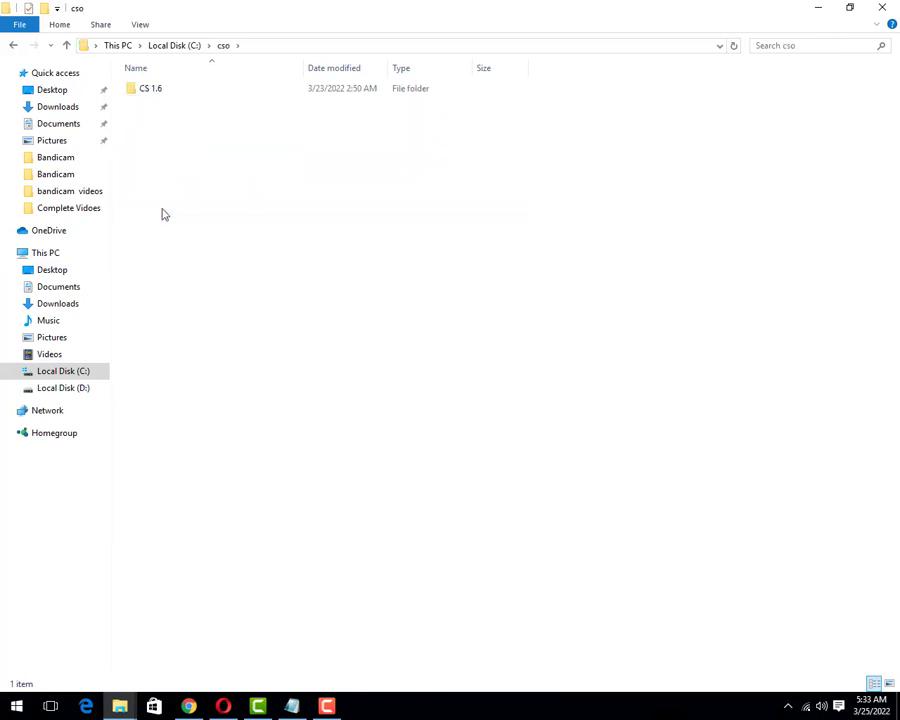
{"action": "double_click", "coordinate": [163, 90]}
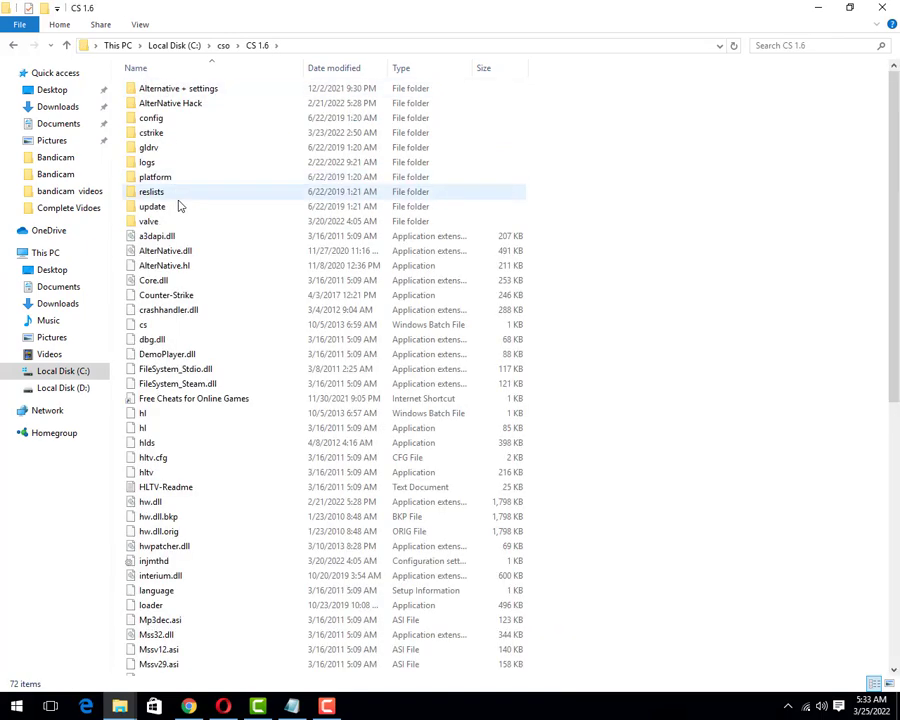
{"action": "scroll", "coordinate": [215, 330], "scroll_direction": "down", "scroll_amount": 7}
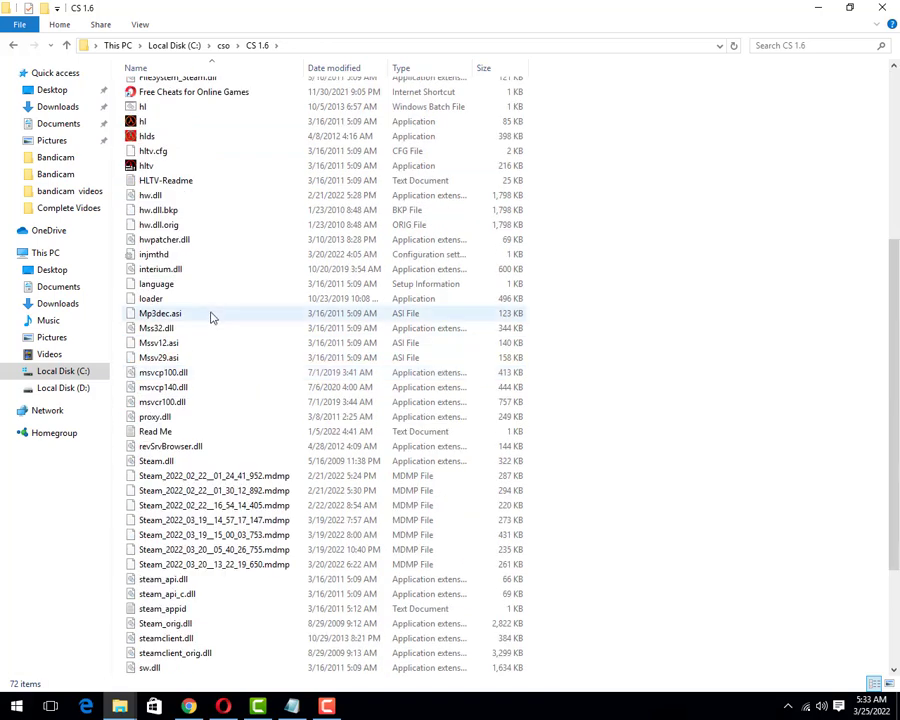
{"action": "scroll", "coordinate": [150, 340], "scroll_direction": "up", "scroll_amount": 2}
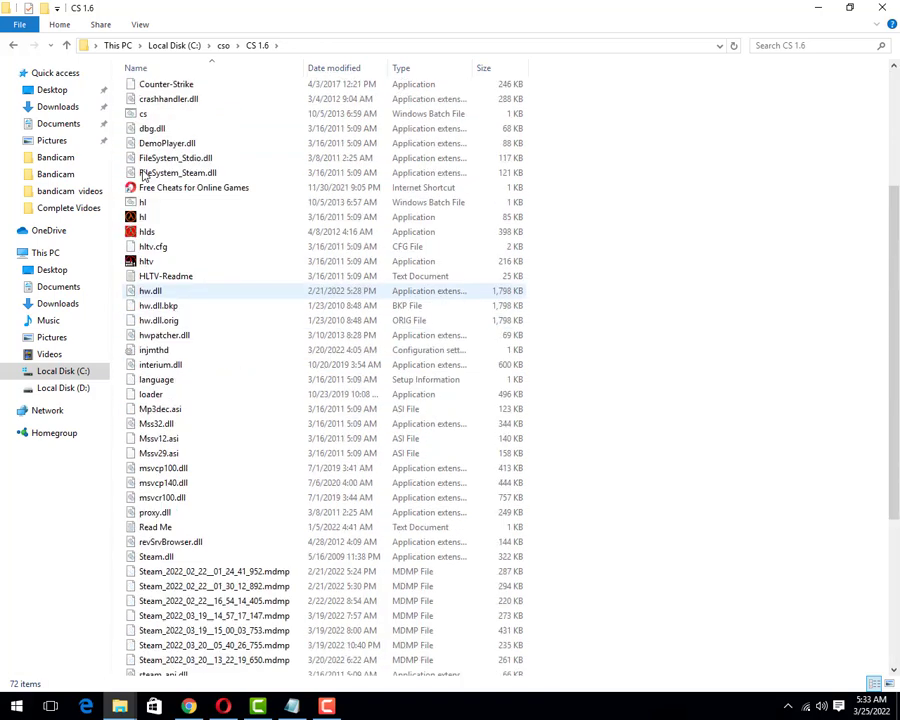
{"action": "left_click", "coordinate": [65, 45]}
{"action": "left_click", "coordinate": [65, 45]}
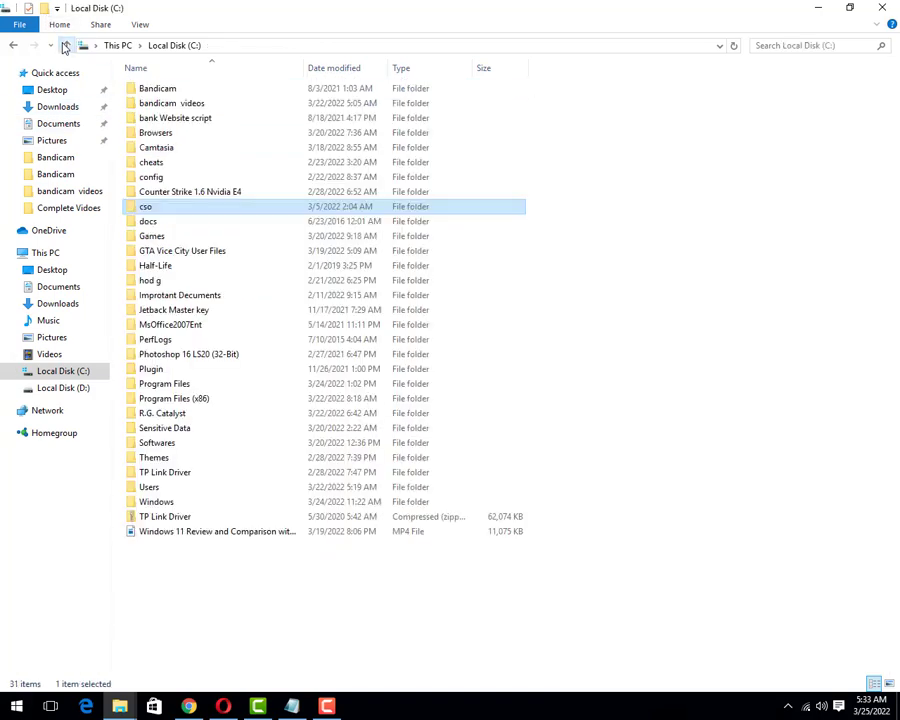
Step: Look through the docs folder and the Taken6 and tekken3 subfolders of Games on Local Disk (C:)
{"action": "double_click", "coordinate": [150, 221]}
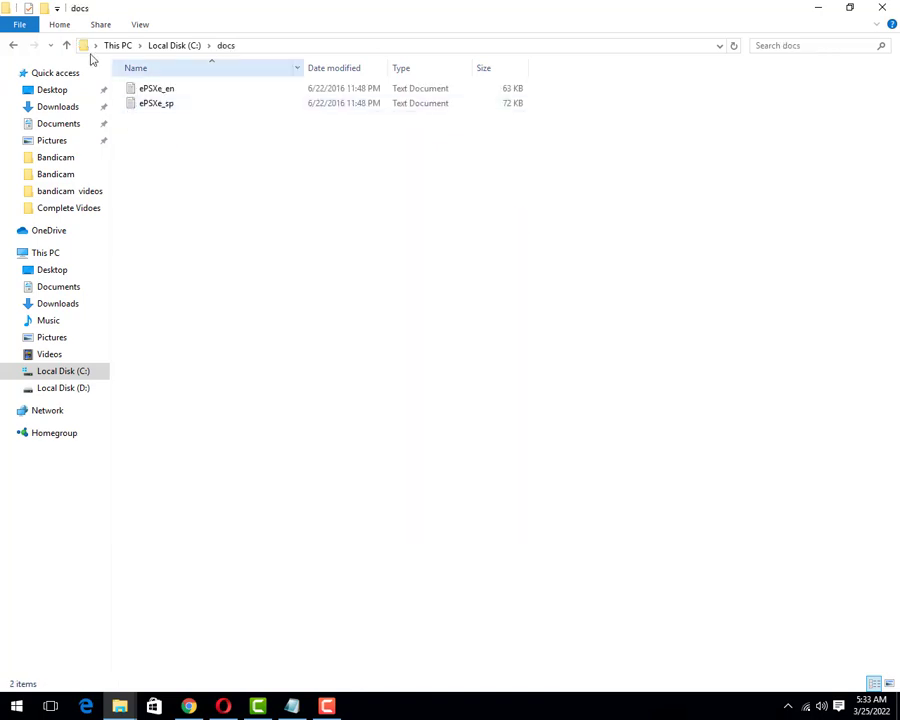
{"action": "left_click", "coordinate": [66, 45]}
{"action": "double_click", "coordinate": [145, 237]}
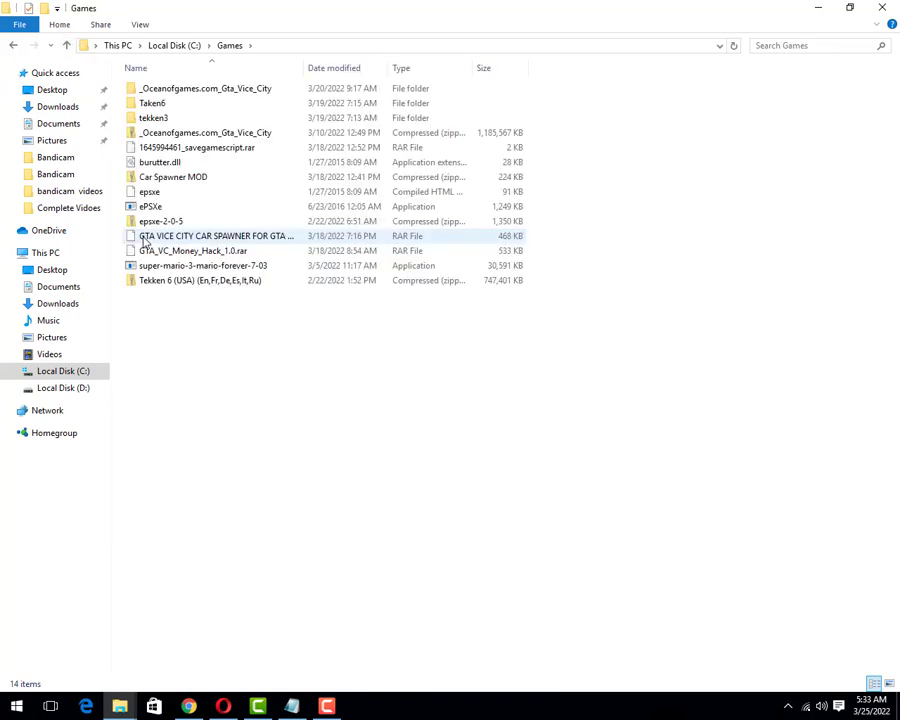
{"action": "double_click", "coordinate": [168, 106]}
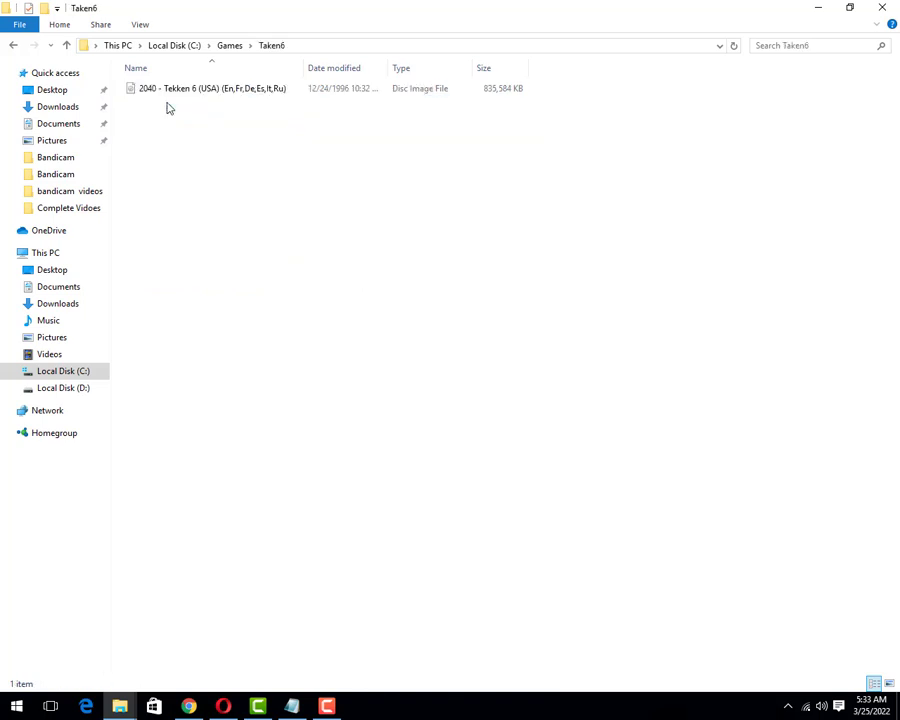
{"action": "left_click", "coordinate": [66, 45]}
{"action": "double_click", "coordinate": [166, 119]}
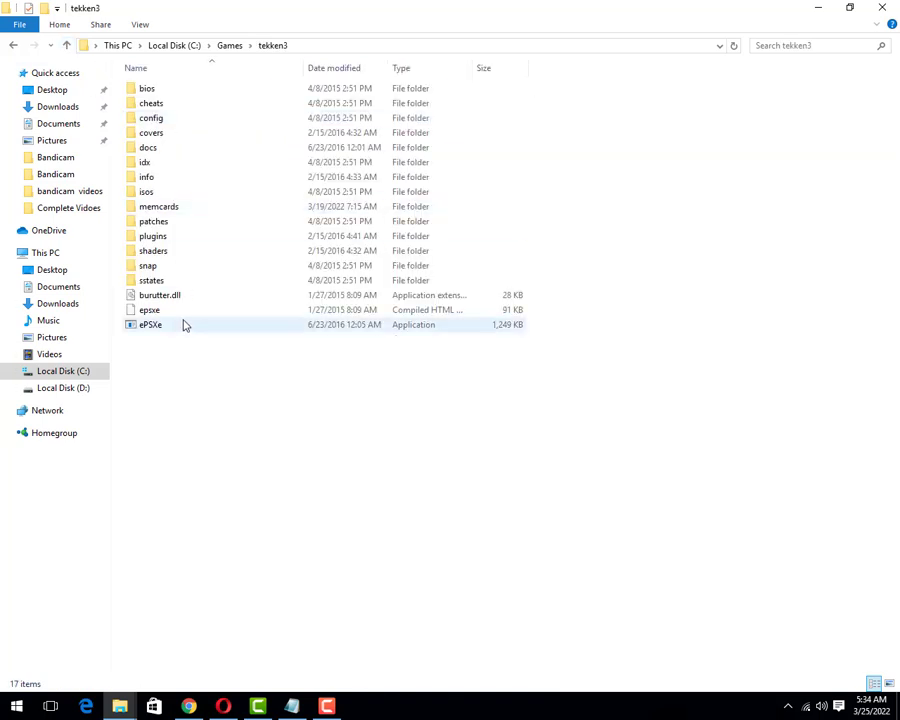
{"action": "left_click", "coordinate": [67, 45]}
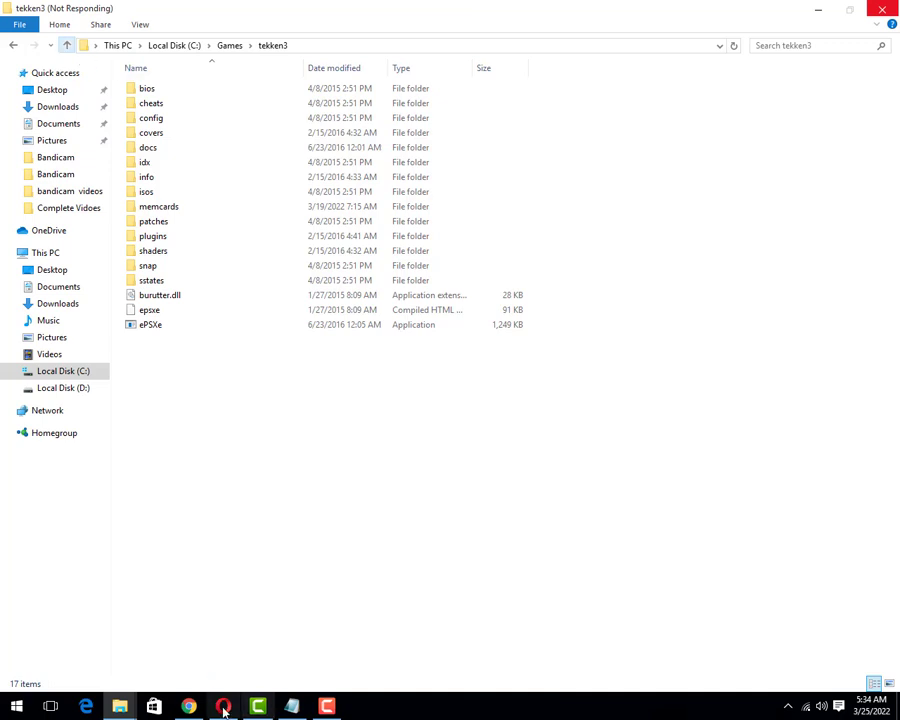
Step: Switch back to Chrome, upload the migrate-guru.4.72 zip archive to the plugins folder and reload the File Manager listing
{"action": "left_click", "coordinate": [190, 707]}
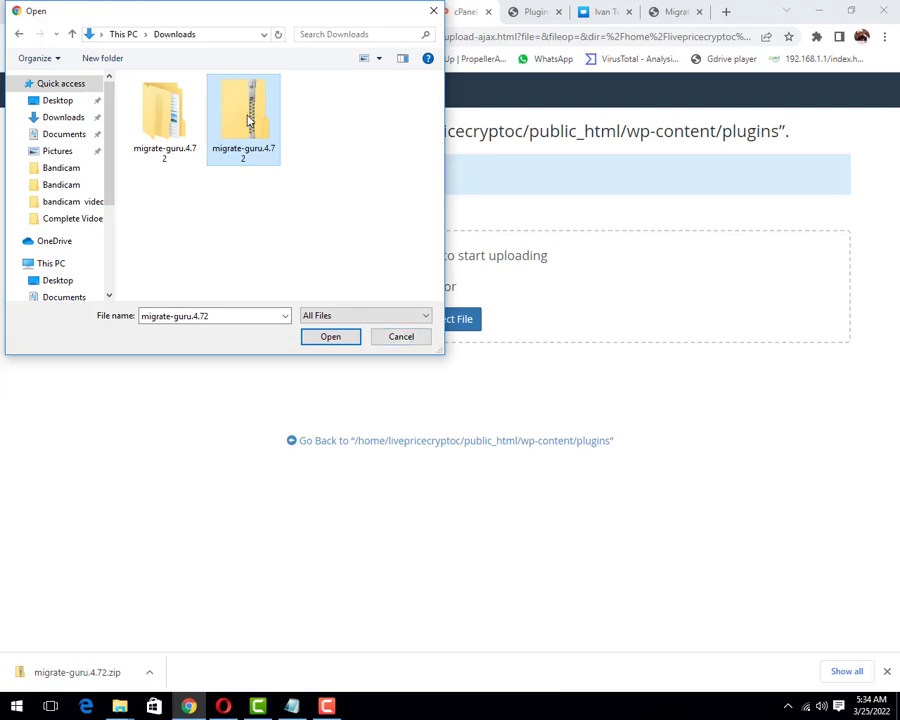
{"action": "left_click", "coordinate": [334, 337]}
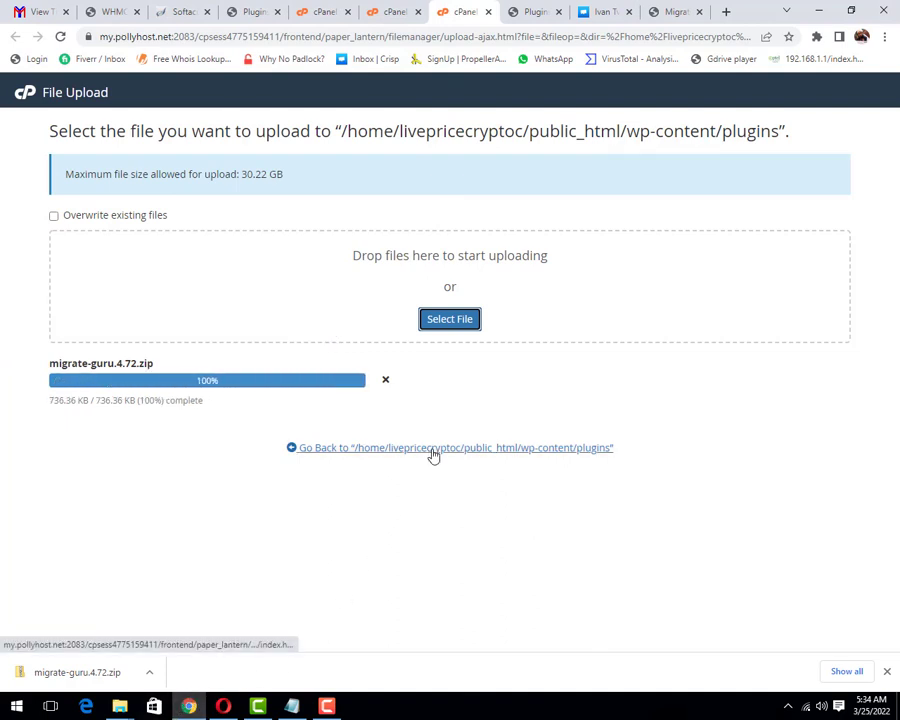
{"action": "left_click", "coordinate": [396, 12]}
{"action": "left_click", "coordinate": [538, 176]}
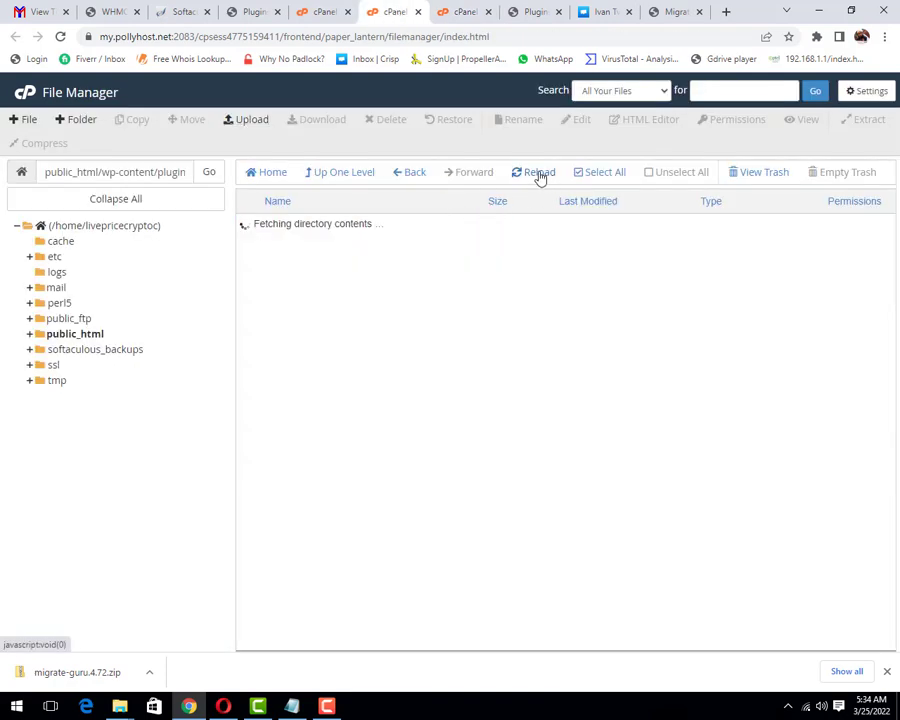
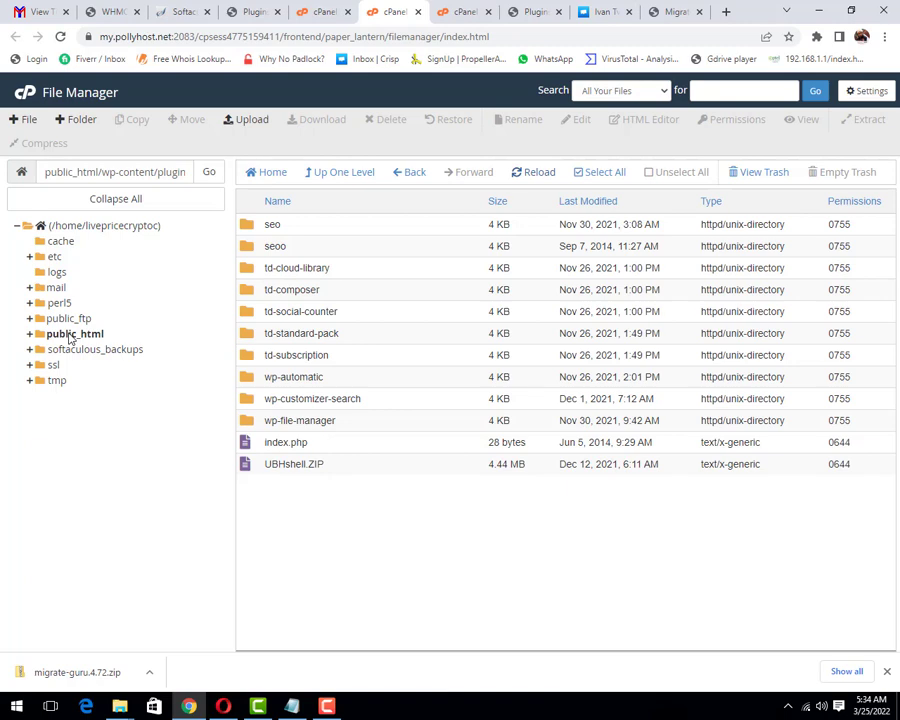
Step: Check the upload page and open the wp-content/plugins folder inside public_html in File Manager
{"action": "left_click", "coordinate": [70, 336]}
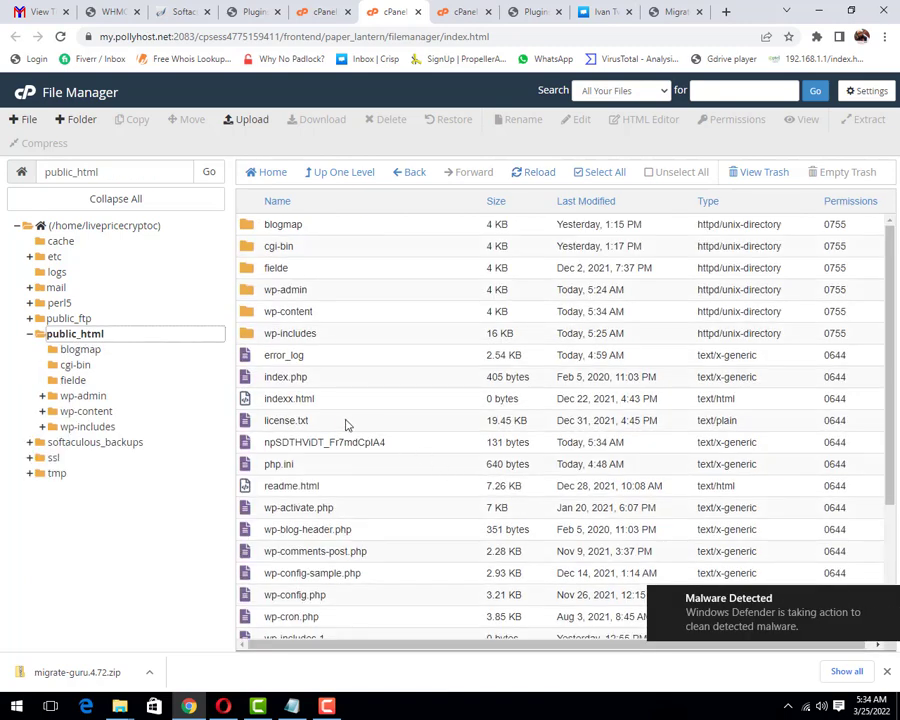
{"action": "left_click", "coordinate": [464, 13]}
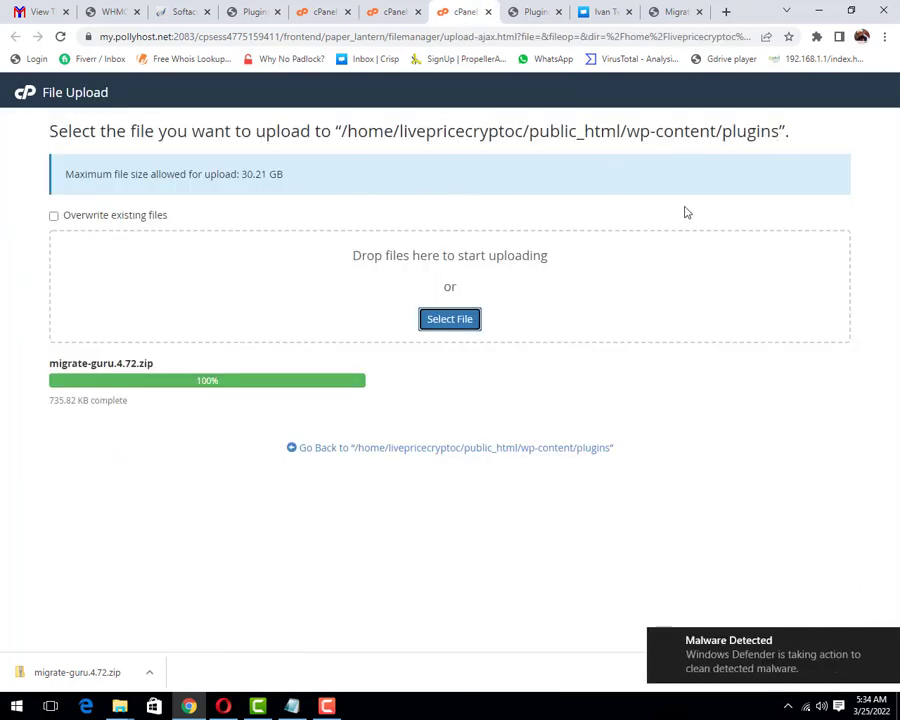
{"action": "left_click", "coordinate": [386, 13]}
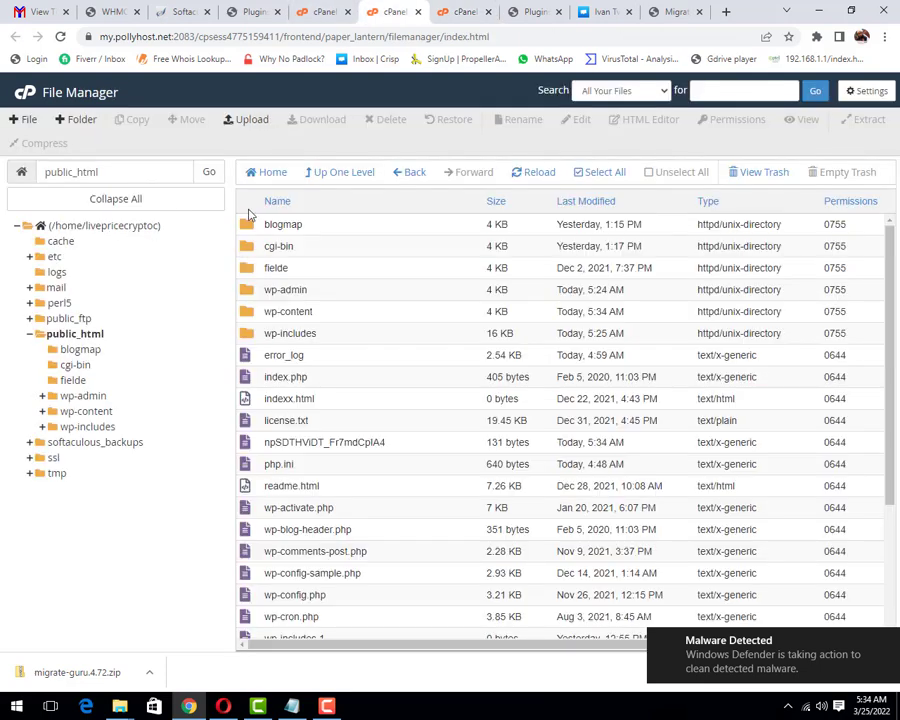
{"action": "double_click", "coordinate": [257, 311]}
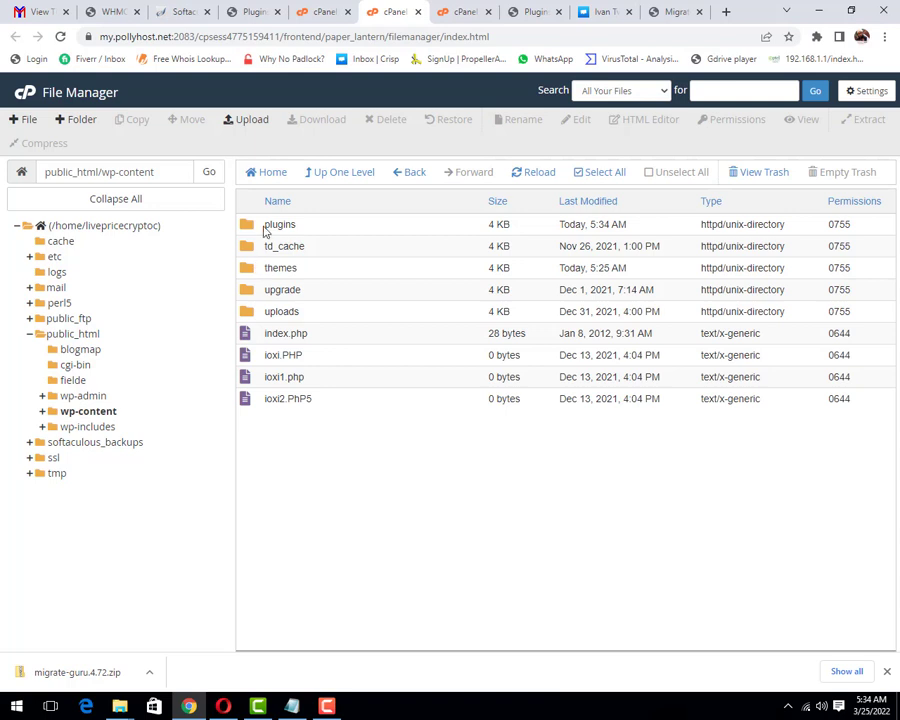
{"action": "double_click", "coordinate": [256, 228]}
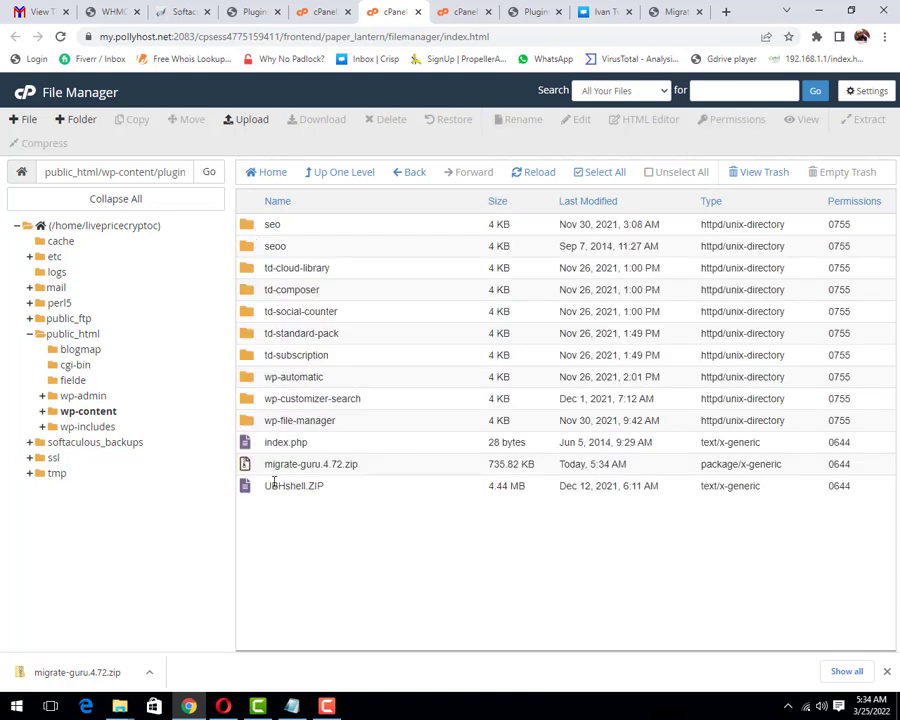
Step: Extract migrate-guru.4.72.zip into /public_html/wp-content/plugins and reload the folder listing
{"action": "right_click", "coordinate": [245, 463]}
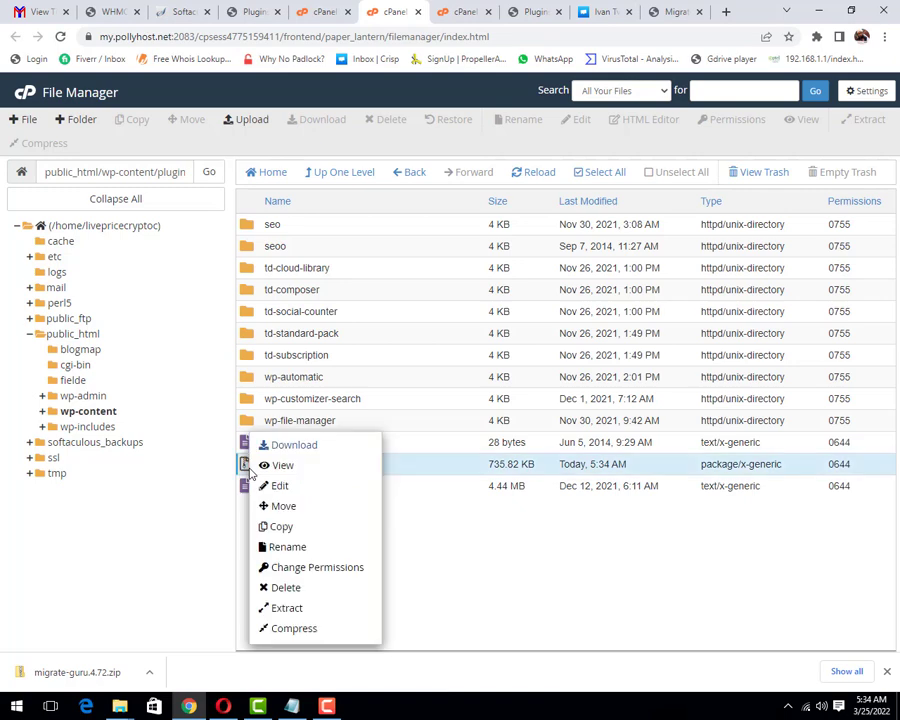
{"action": "left_click", "coordinate": [305, 612]}
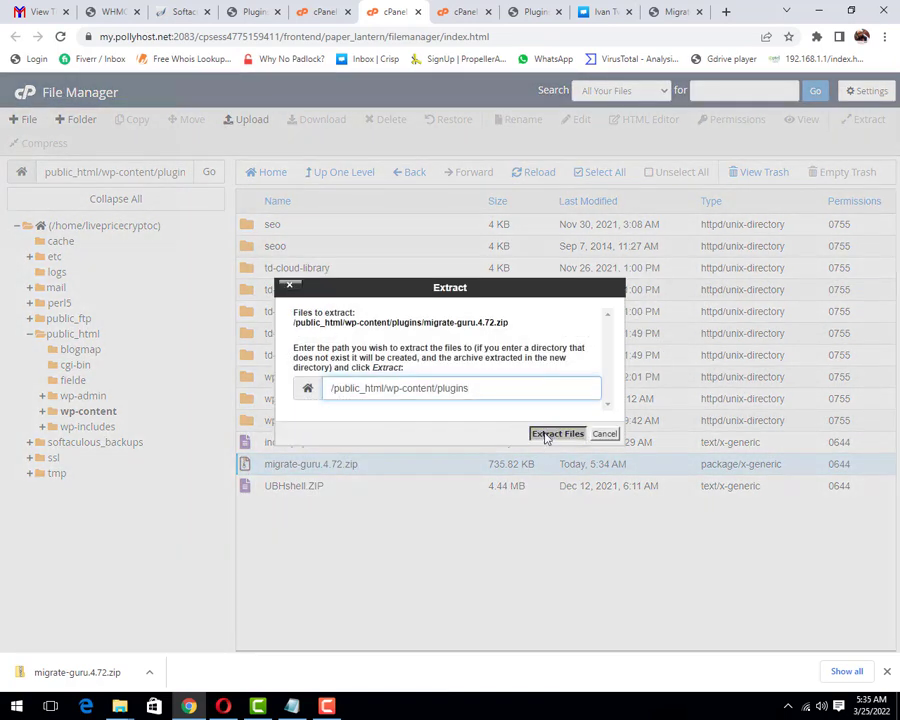
{"action": "left_click", "coordinate": [556, 434]}
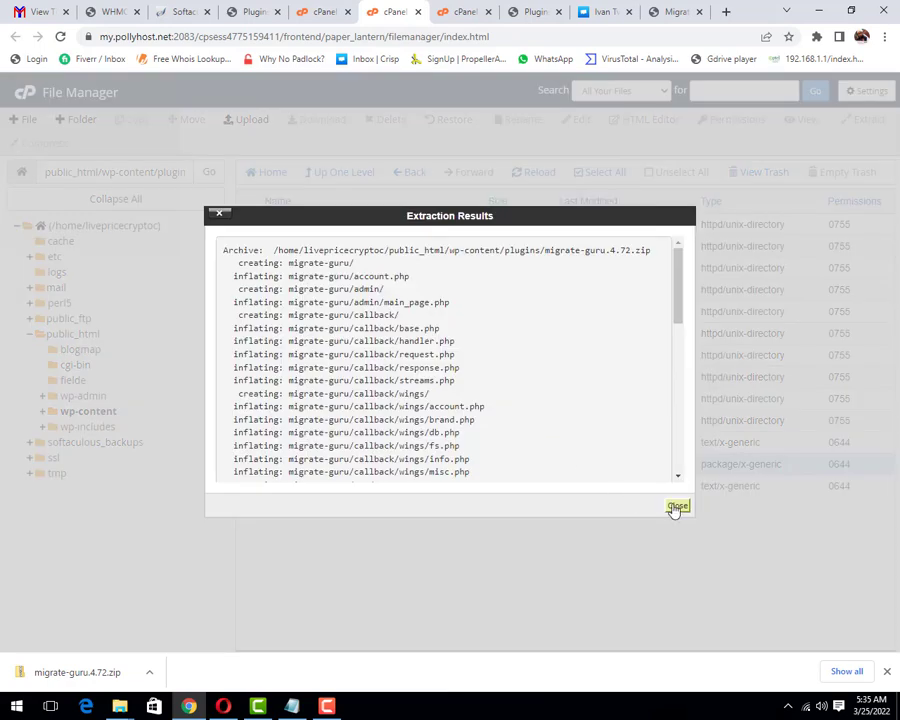
{"action": "left_click", "coordinate": [678, 504]}
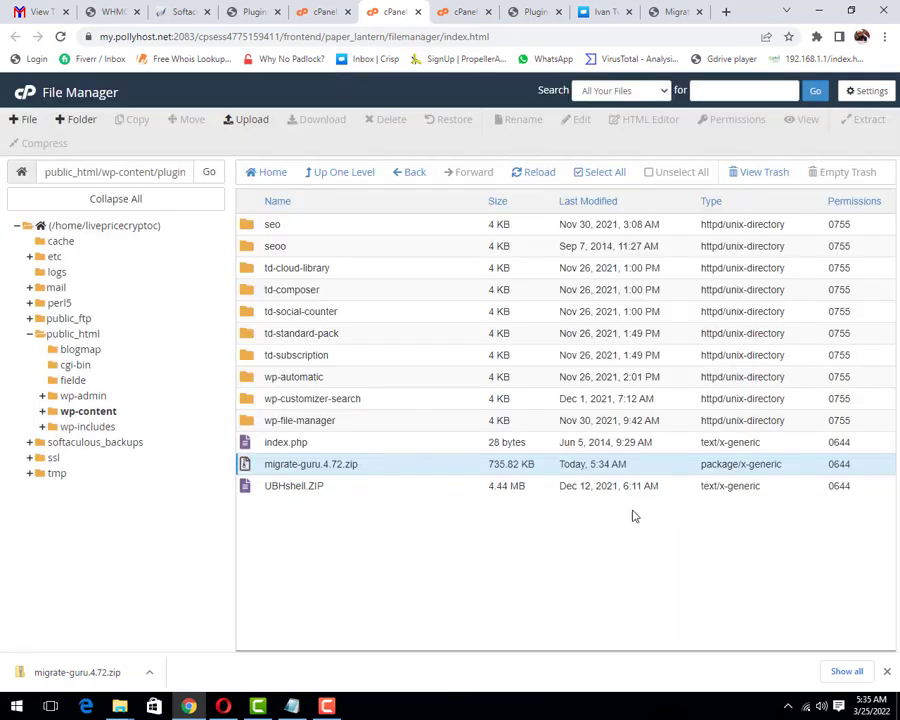
{"action": "left_click", "coordinate": [522, 182]}
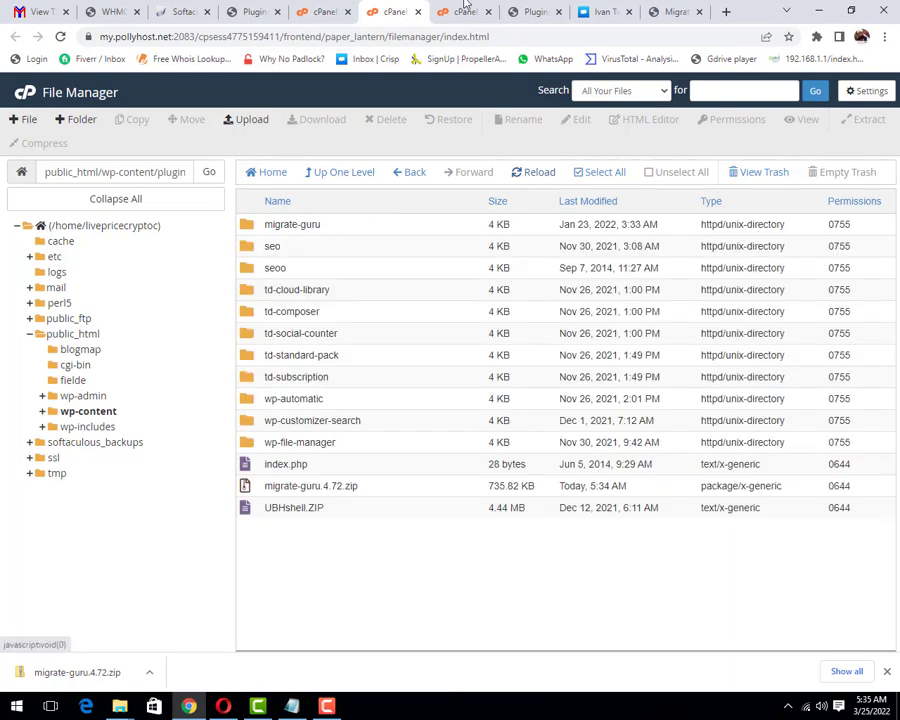
Step: Refresh the WordPress Plugins page and activate the Migrate Guru plugin
{"action": "left_click", "coordinate": [530, 14]}
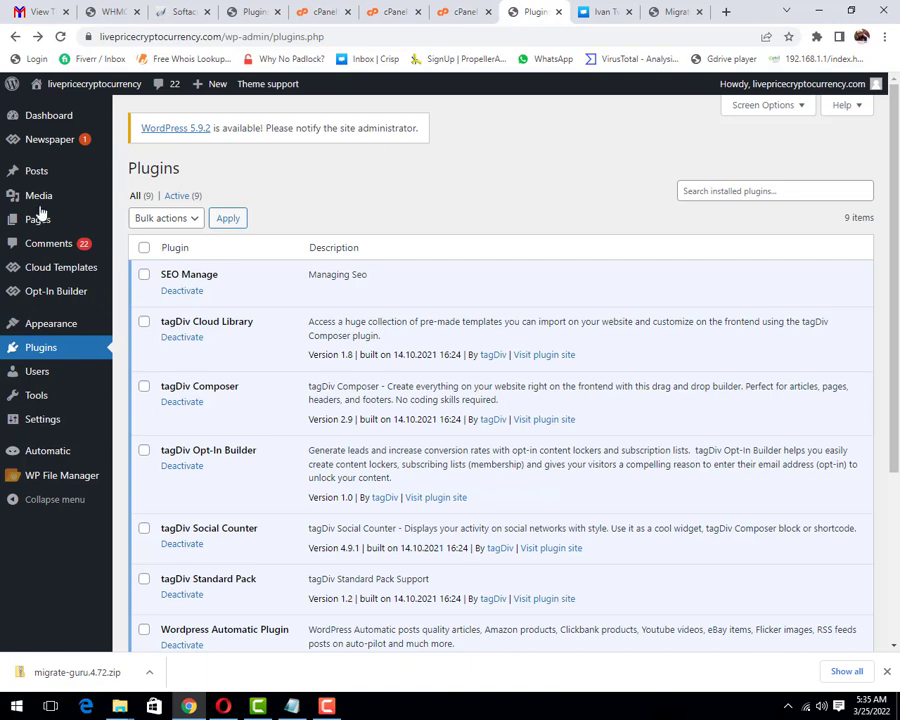
{"action": "left_click", "coordinate": [60, 37]}
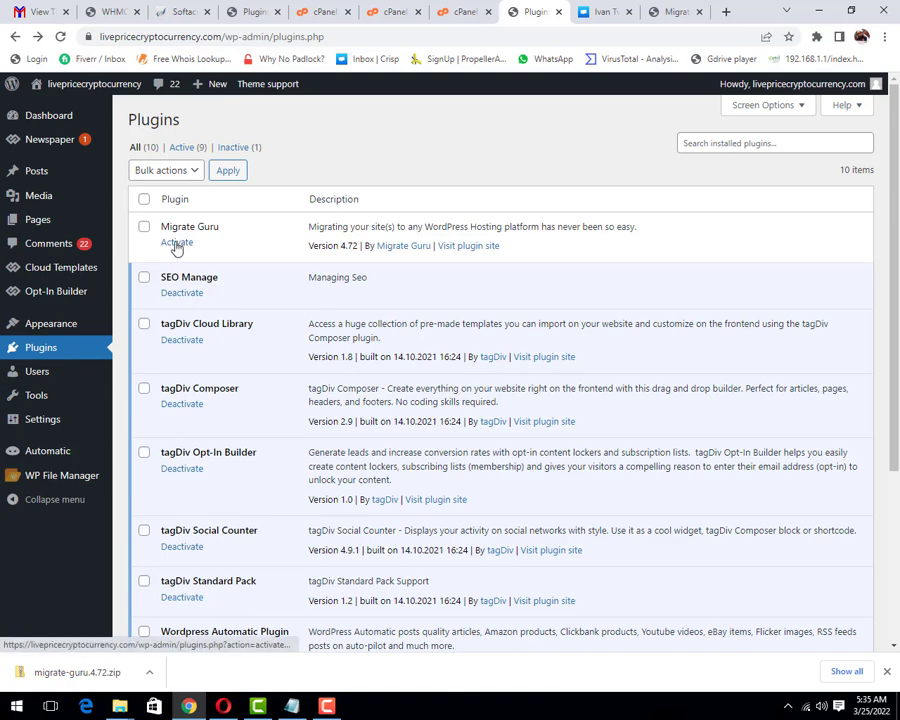
{"action": "left_click", "coordinate": [178, 245]}
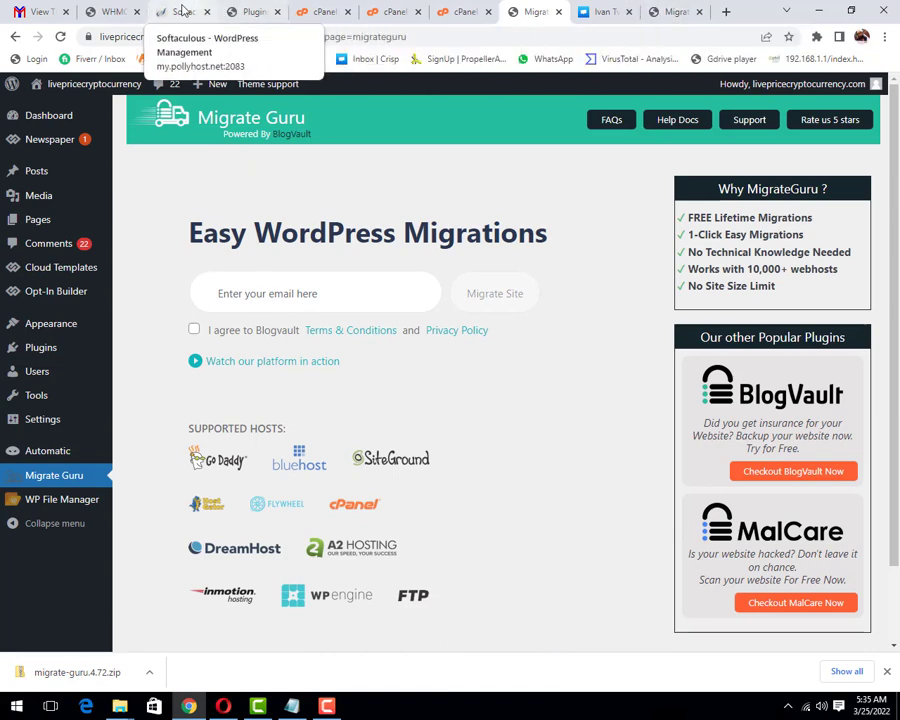
{"action": "left_click", "coordinate": [726, 12]}
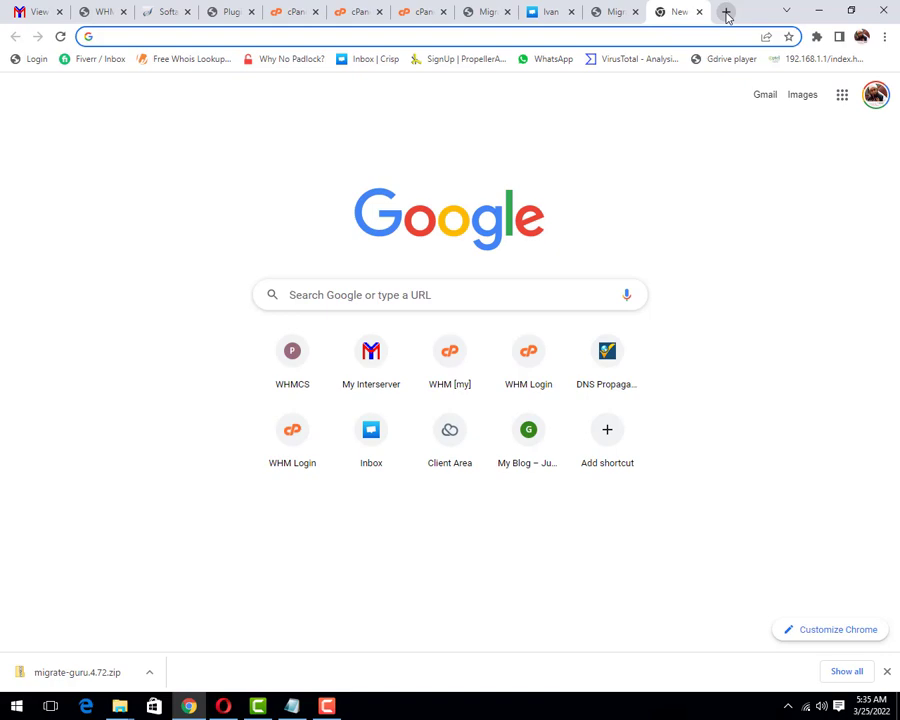
{"action": "left_click", "coordinate": [600, 12]}
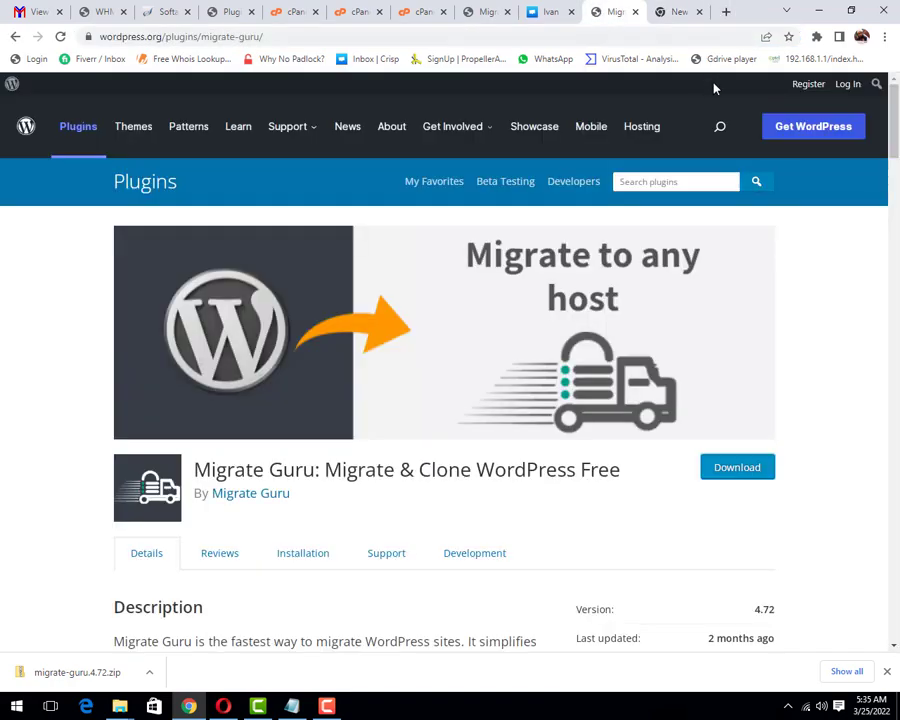
Step: On the site's Migrate Guru page, accept the Blogvault terms, enter the contact's e-mail and start the site migration
{"action": "left_click", "coordinate": [490, 15]}
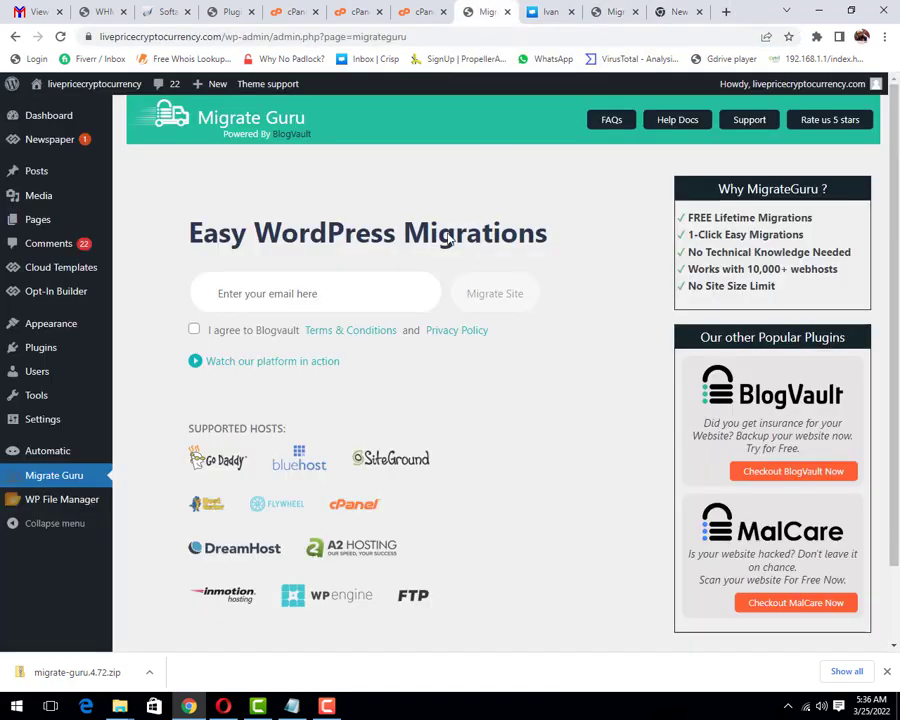
{"action": "left_click", "coordinate": [194, 329]}
{"action": "left_click", "coordinate": [287, 295]}
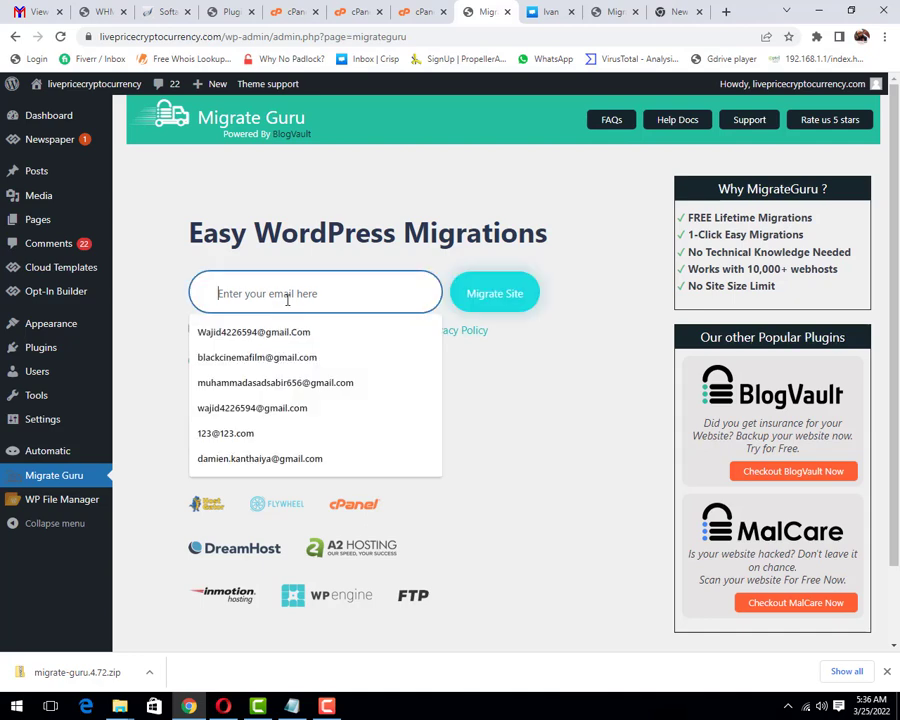
{"action": "left_click", "coordinate": [294, 332]}
{"action": "left_click", "coordinate": [489, 296]}
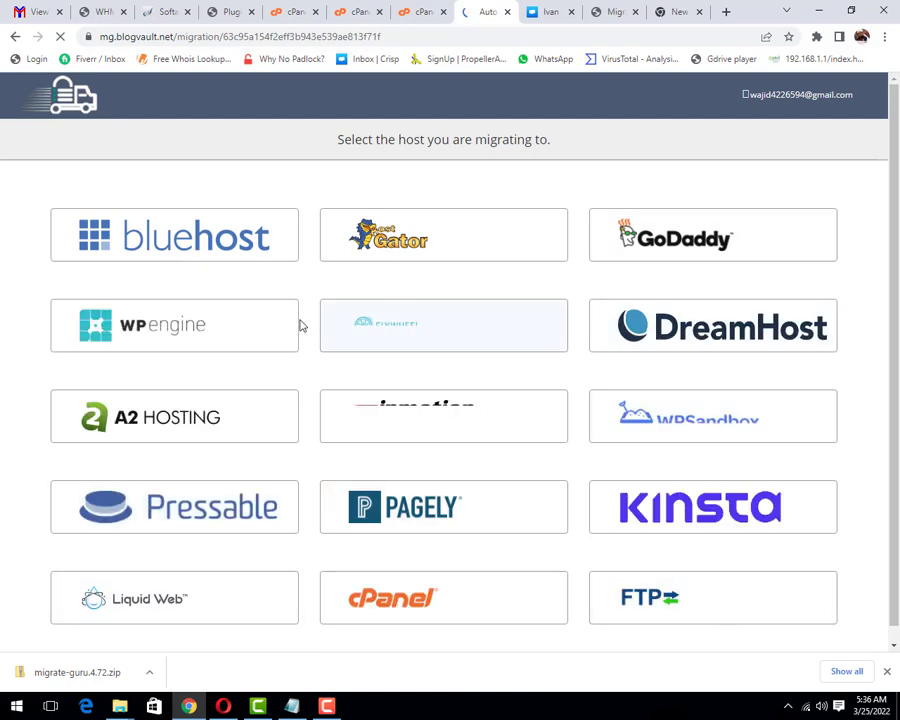
{"action": "left_click", "coordinate": [411, 606]}
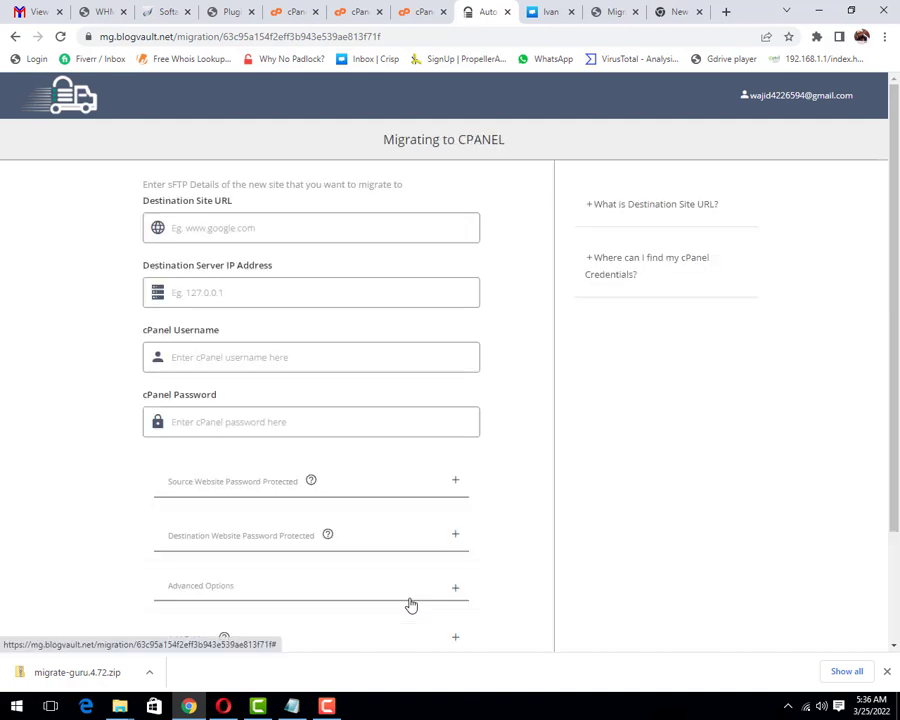
{"action": "left_click", "coordinate": [236, 219]}
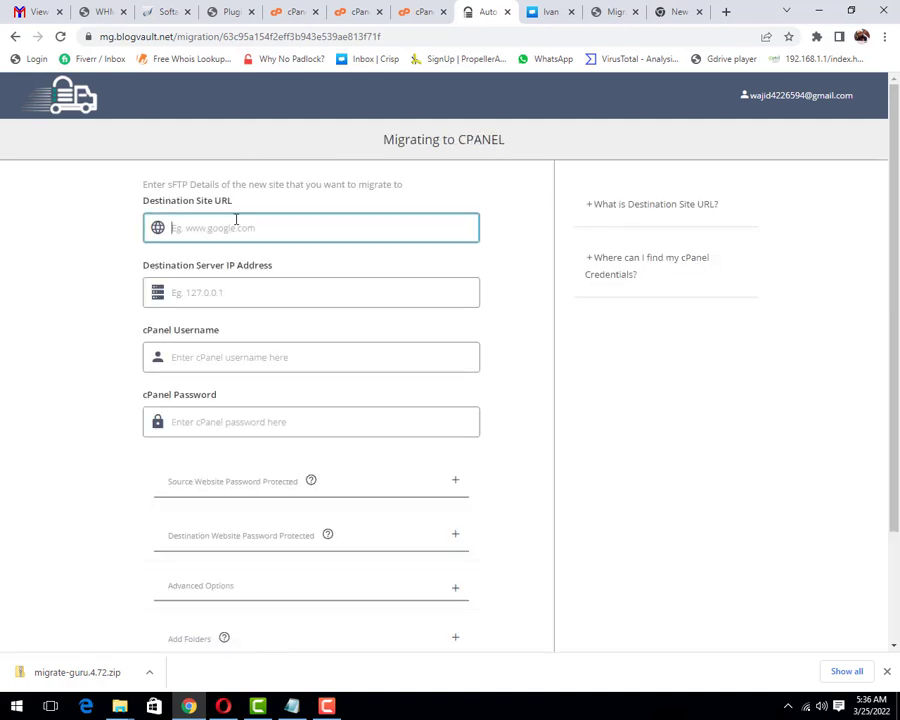
{"action": "left_click", "coordinate": [229, 13]}
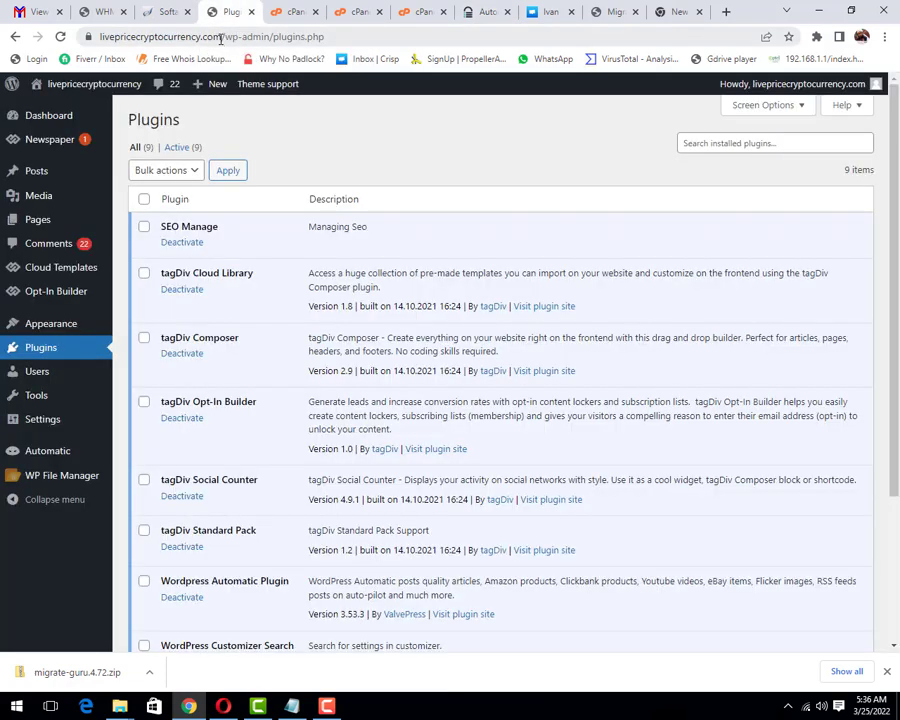
{"action": "left_click_drag", "start_coordinate": [220, 38], "coordinate": [98, 38]}
{"action": "key", "text": "ctrl+c"}
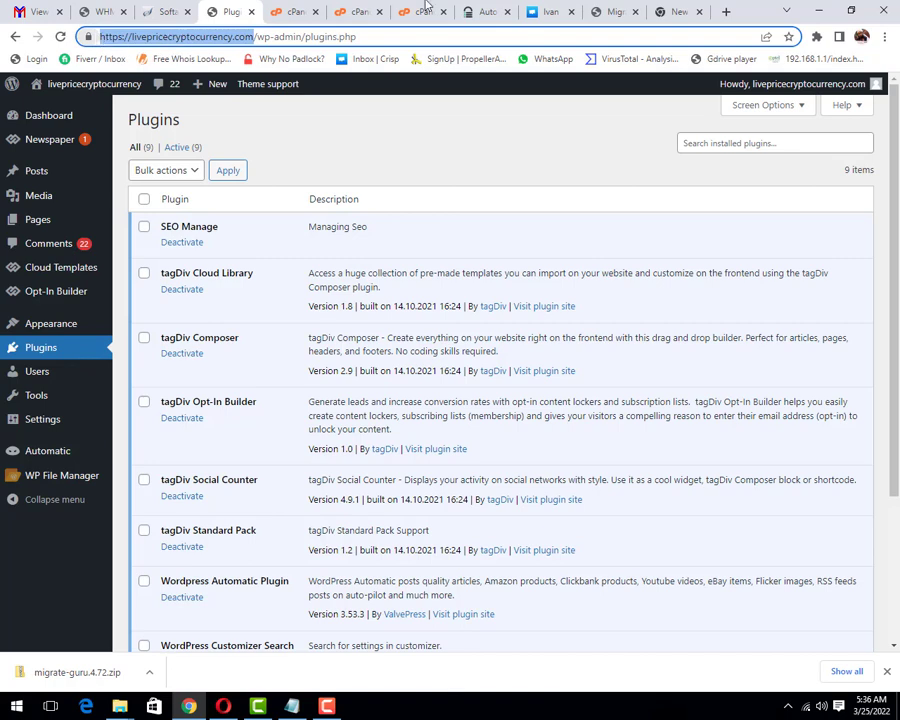
{"action": "left_click", "coordinate": [468, 12]}
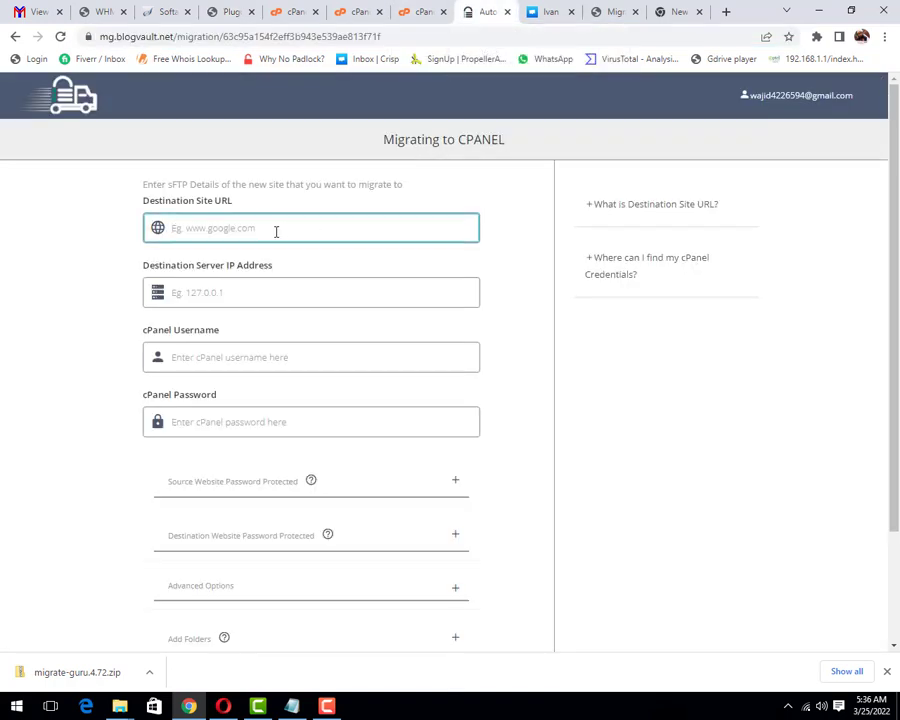
{"action": "key", "text": "ctrl+v"}
{"action": "left_click", "coordinate": [326, 706]}
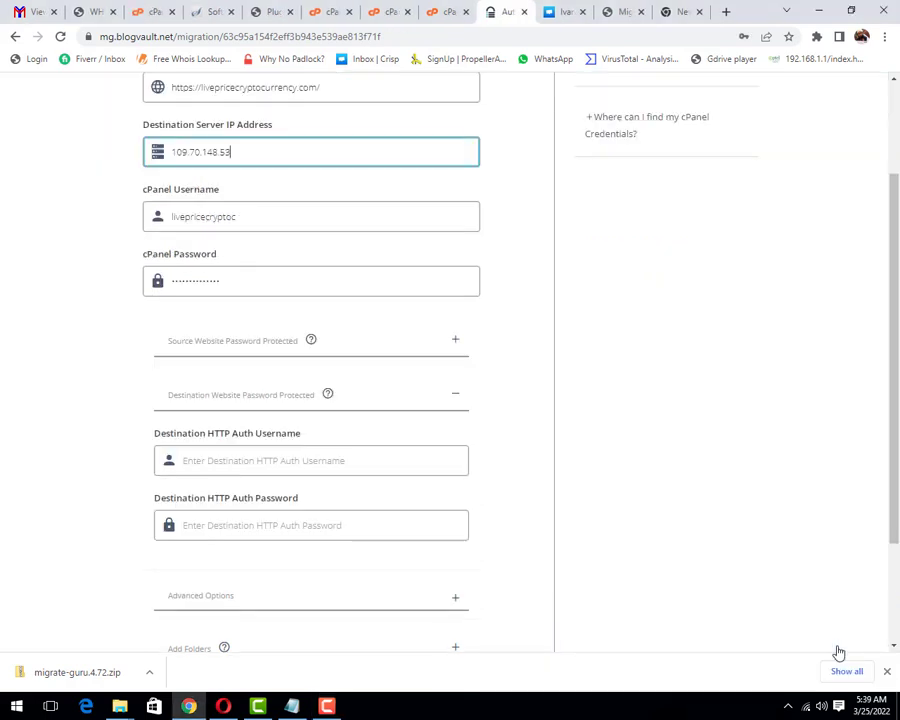
Step: In the new hosting account's cPanel, open Softaculous Apps Installer and start a WordPress installation
{"action": "scroll", "coordinate": [308, 306], "scroll_direction": "up", "scroll_amount": 2}
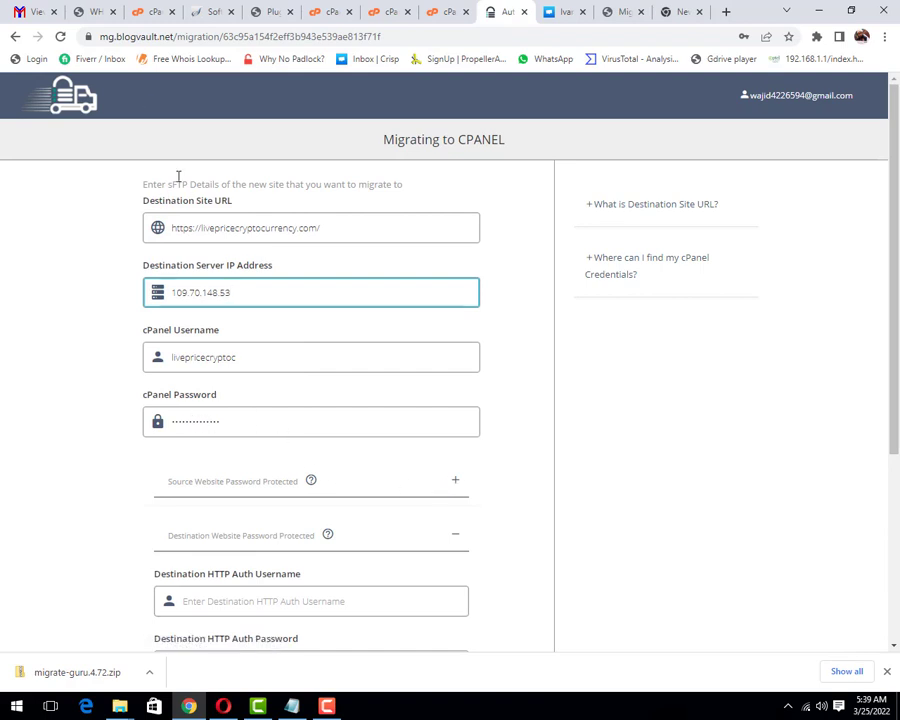
{"action": "left_click", "coordinate": [153, 14]}
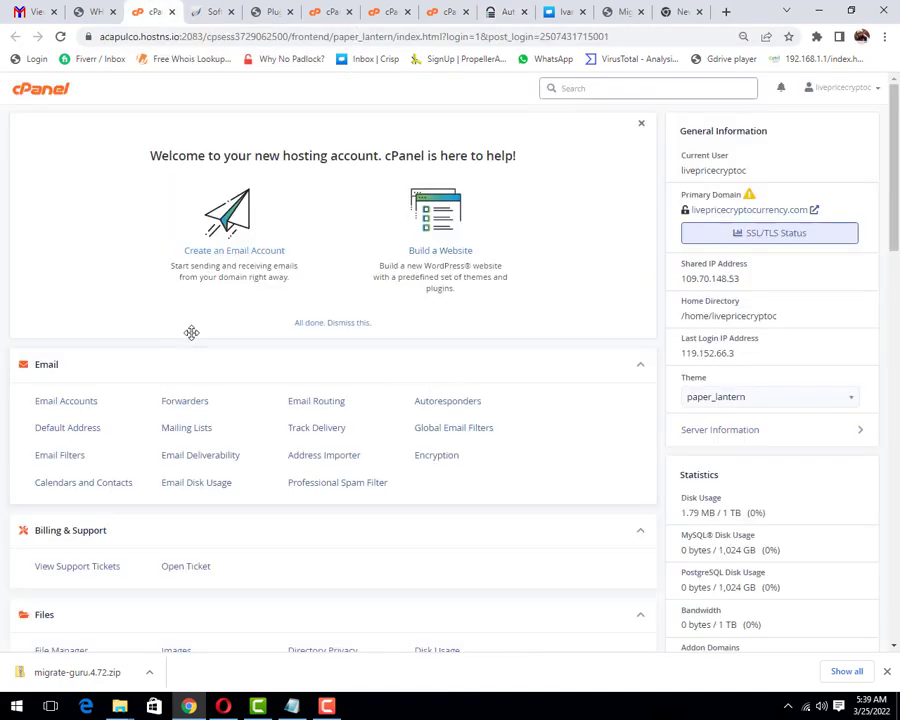
{"action": "scroll", "coordinate": [191, 333], "scroll_direction": "down", "scroll_amount": 4}
{"action": "scroll", "coordinate": [191, 333], "scroll_direction": "down", "scroll_amount": 10}
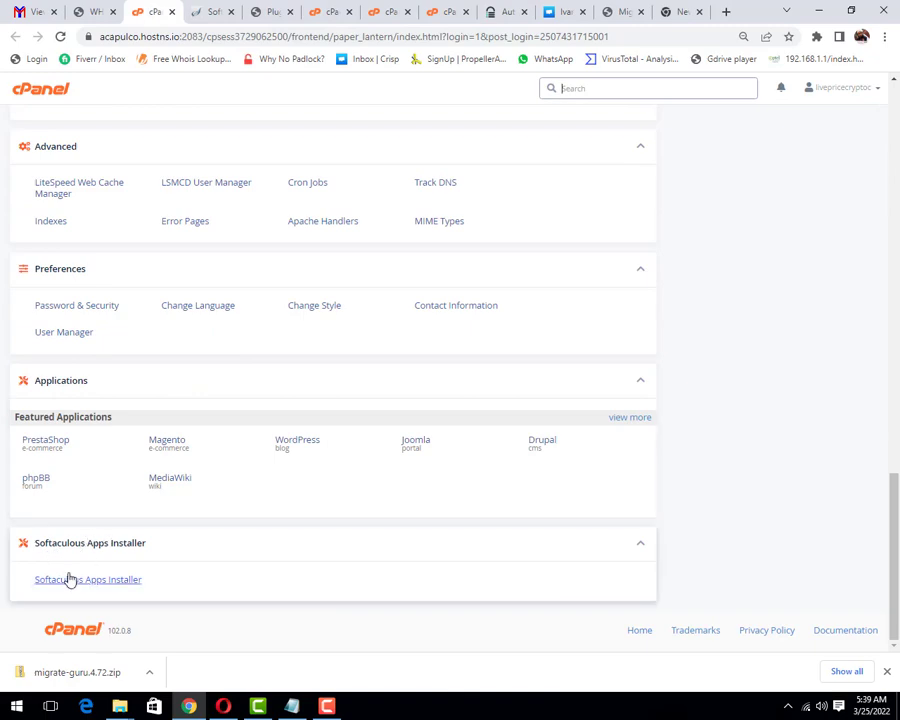
{"action": "left_click", "coordinate": [69, 579]}
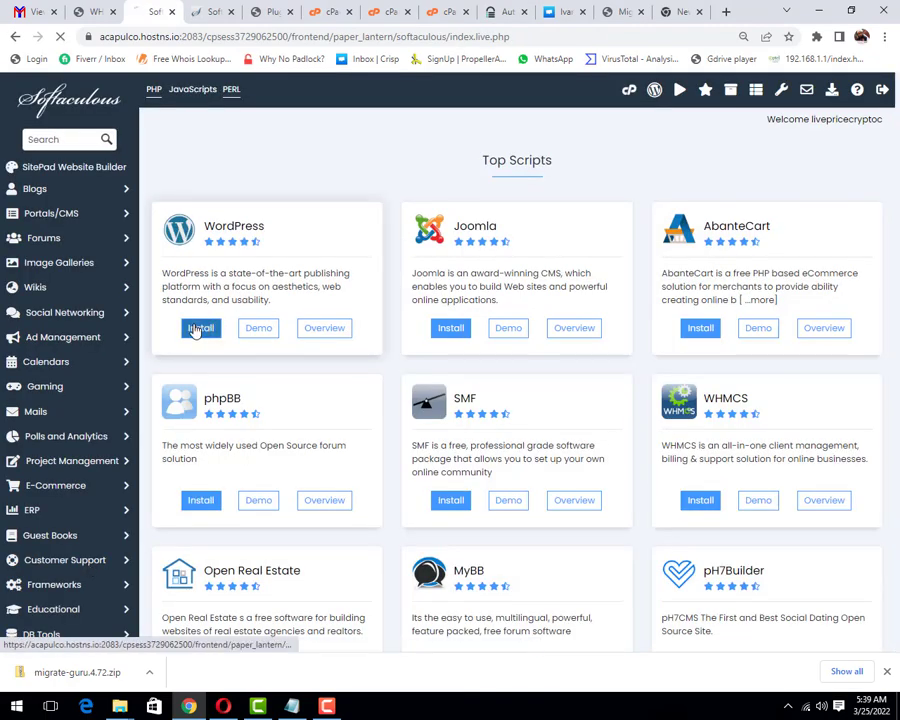
{"action": "left_click", "coordinate": [197, 329]}
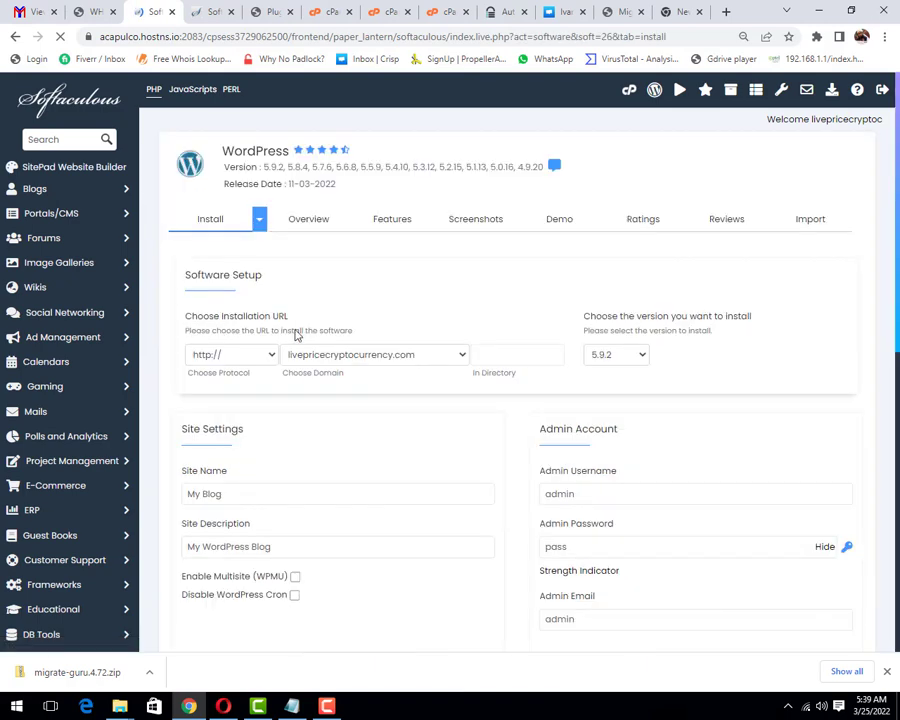
Step: Set the WordPress installation's admin username to test
{"action": "scroll", "coordinate": [405, 373], "scroll_direction": "down", "scroll_amount": 2}
{"action": "left_click", "coordinate": [271, 357]}
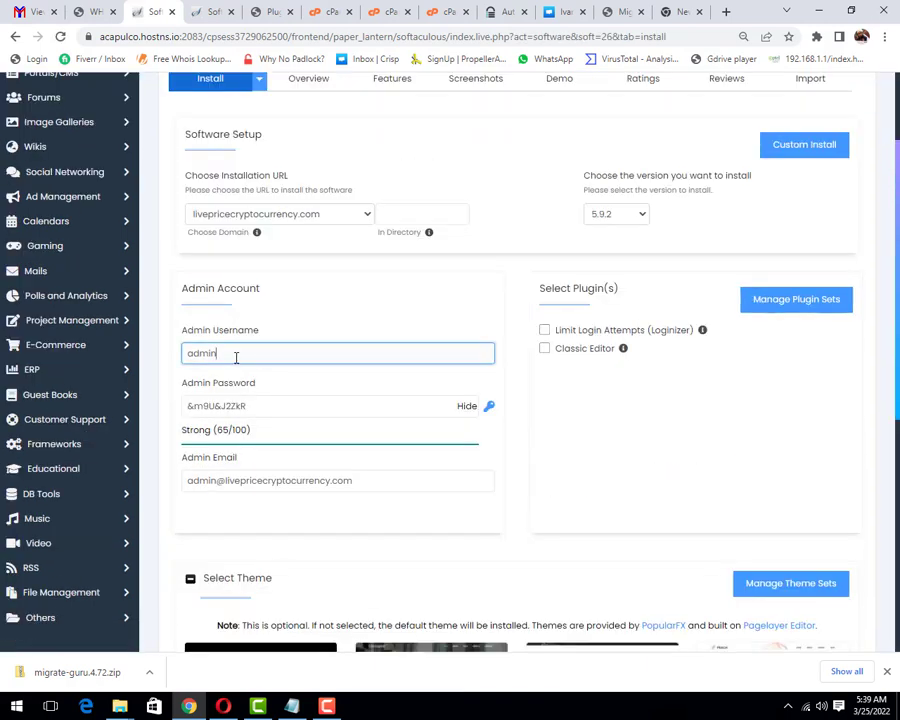
{"action": "left_click_drag", "start_coordinate": [235, 355], "coordinate": [101, 360]}
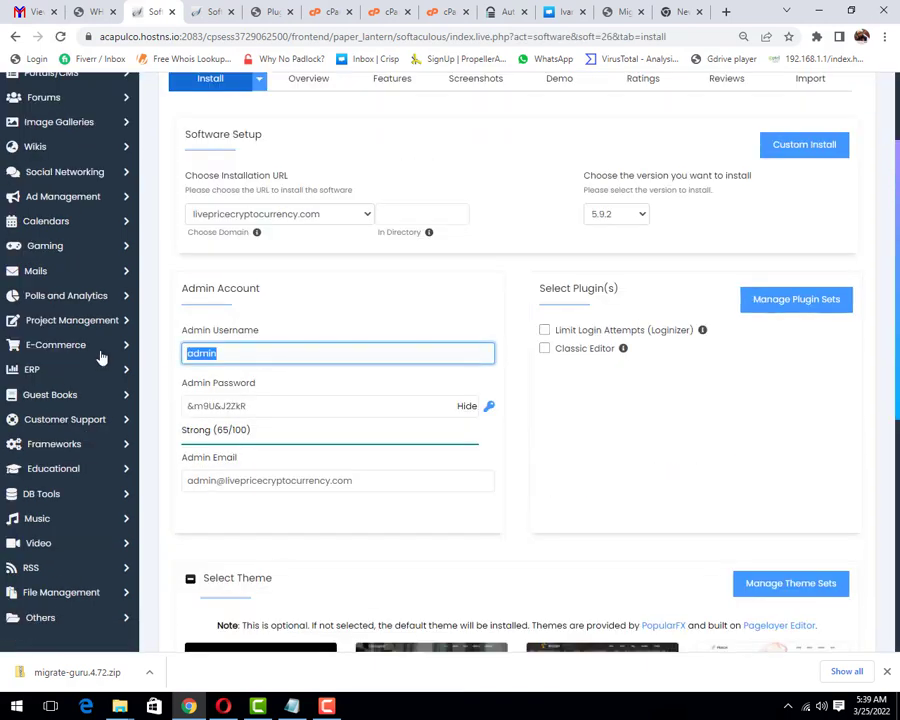
{"action": "type", "text": "test"}
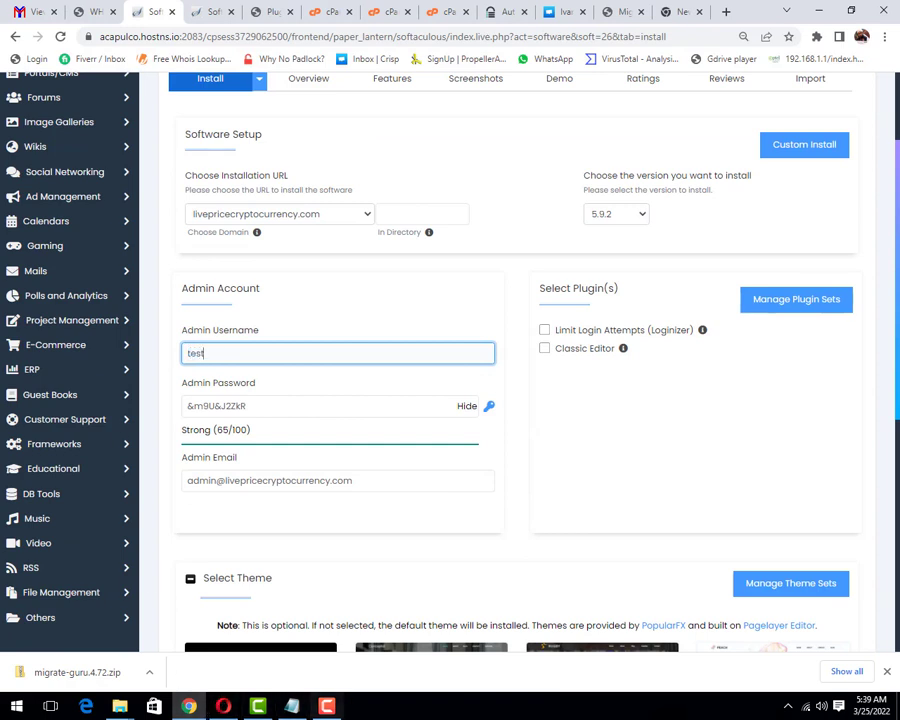
{"action": "mouse_move", "coordinate": [328, 706]}
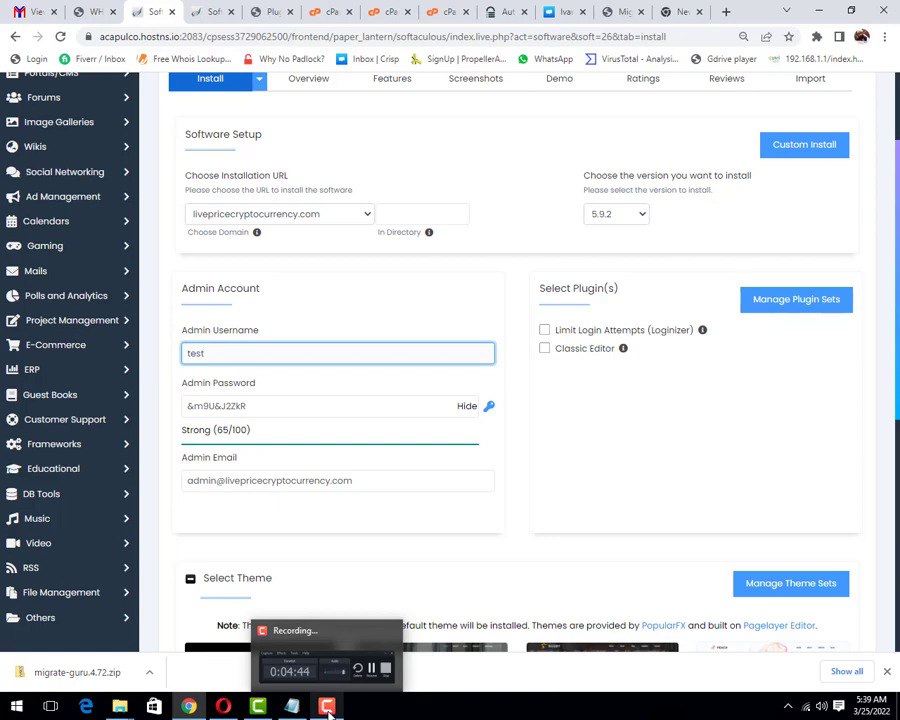
{"action": "left_click", "coordinate": [328, 706]}
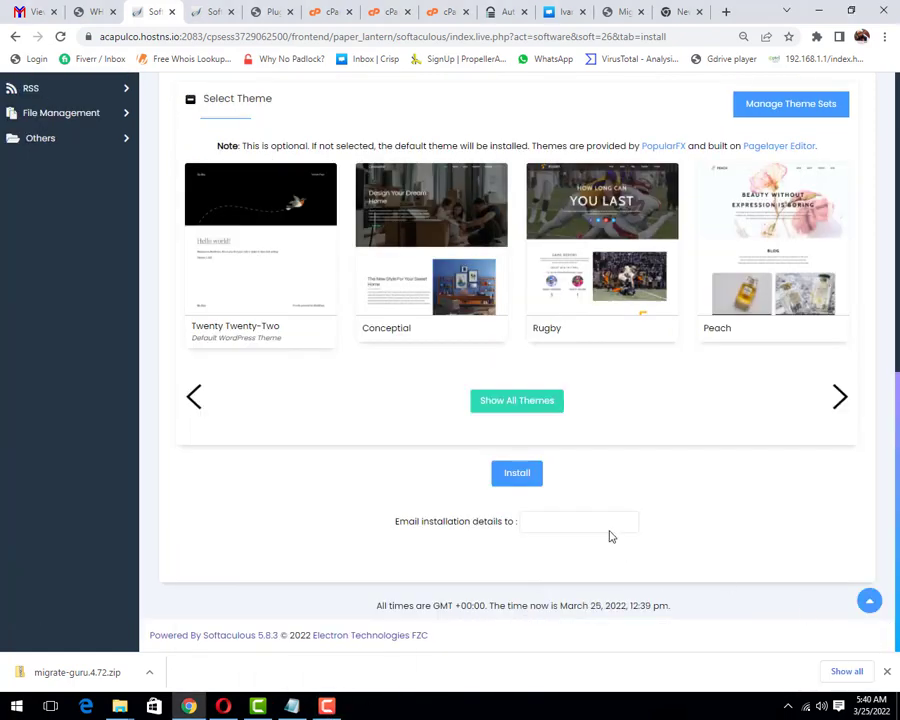
Step: Start installing WordPress with the configured settings and dismiss the browser's downloads bar
{"action": "left_click", "coordinate": [510, 479]}
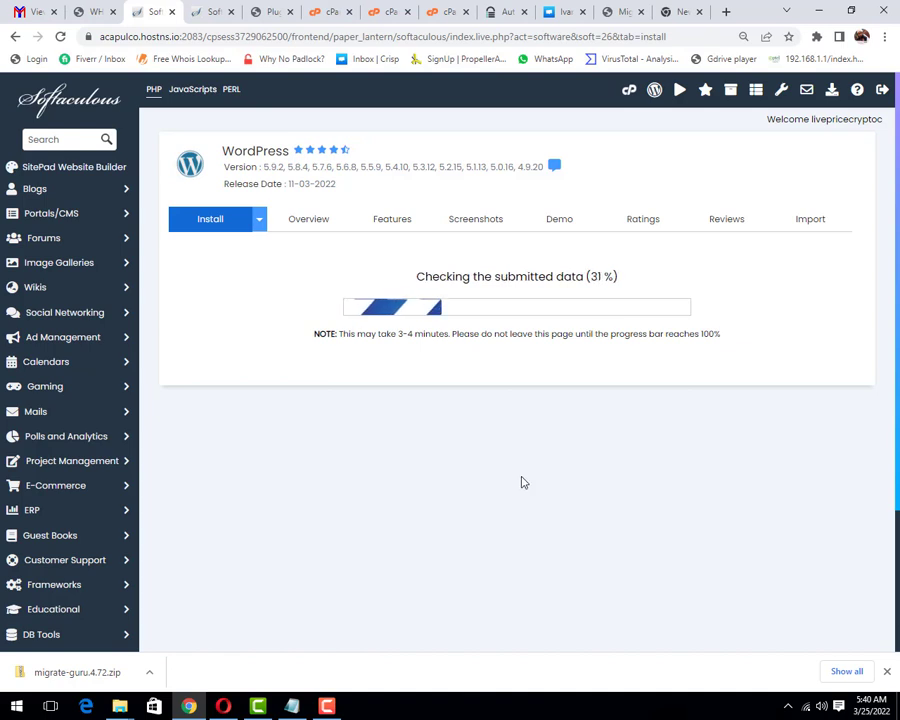
{"action": "left_click", "coordinate": [888, 675]}
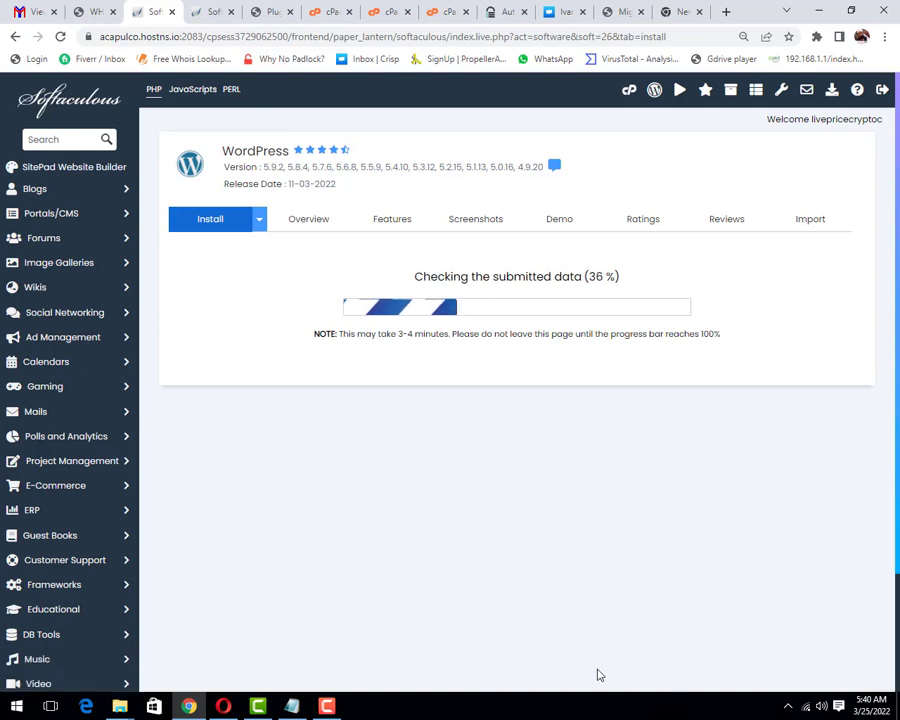
{"action": "left_click", "coordinate": [329, 708]}
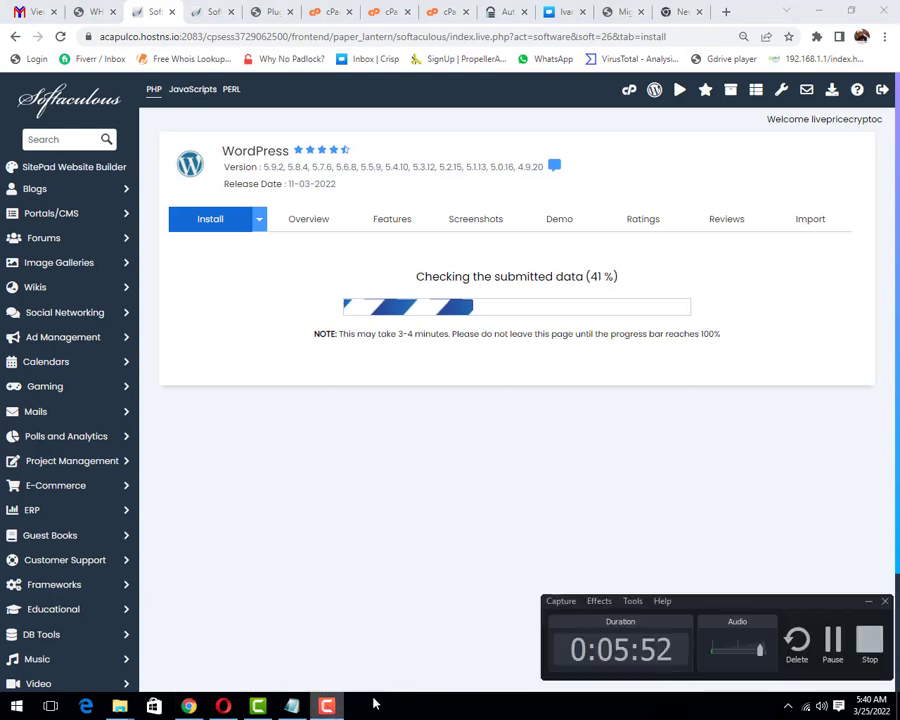
{"action": "left_click", "coordinate": [812, 650]}
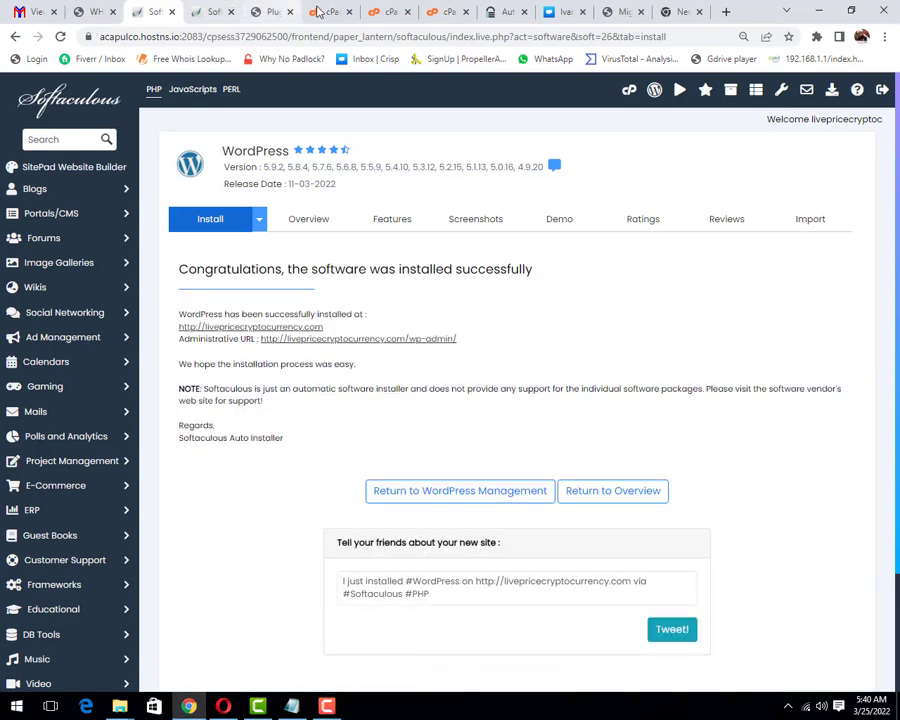
Step: Back in the Blogvault cPanel migration form, set Destination HTTP Auth Username to test and paste the password into Destination HTTP Auth Password
{"action": "left_click", "coordinate": [505, 11]}
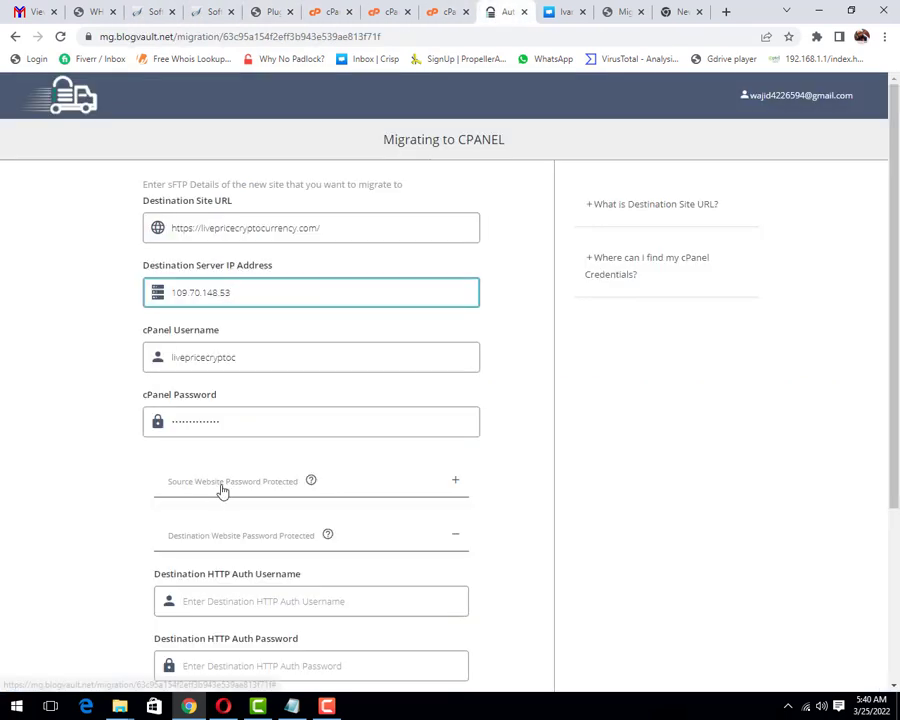
{"action": "scroll", "coordinate": [226, 492], "scroll_direction": "down", "scroll_amount": 1}
{"action": "left_click", "coordinate": [263, 531]}
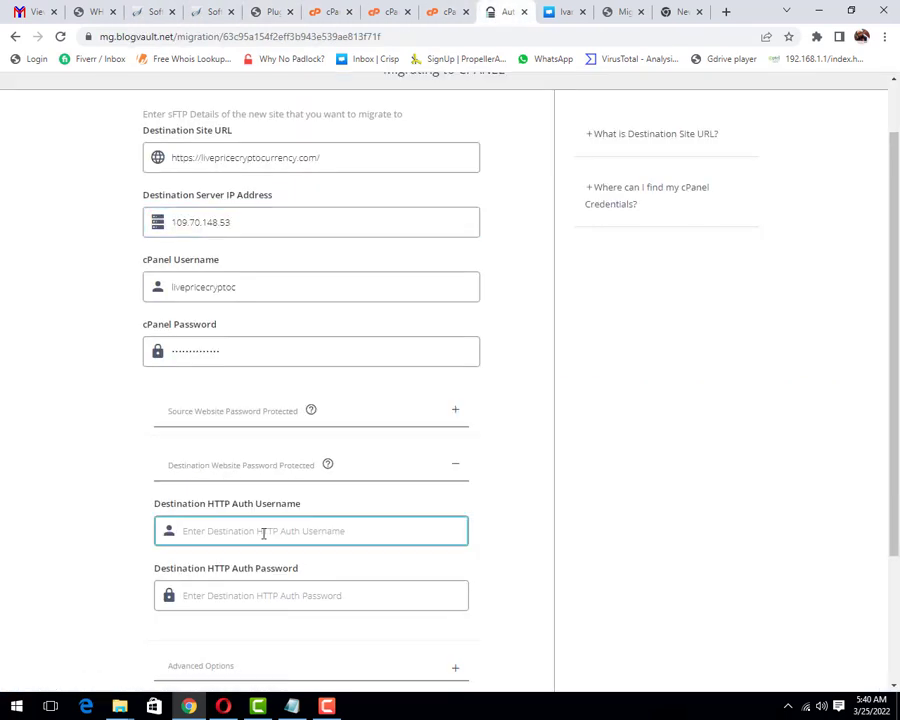
{"action": "type", "text": "test"}
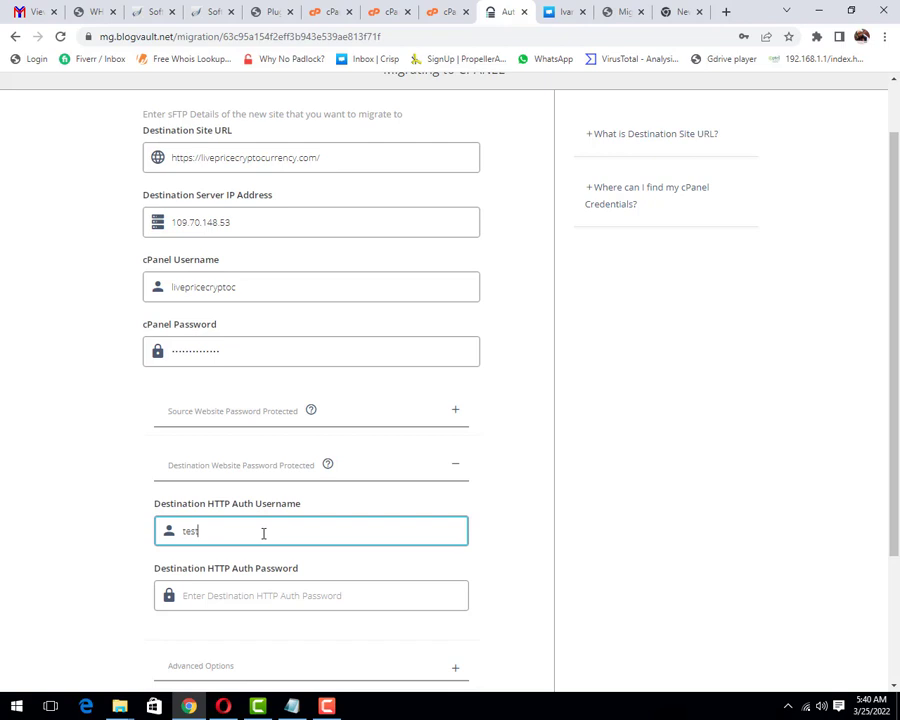
{"action": "key", "text": "Tab"}
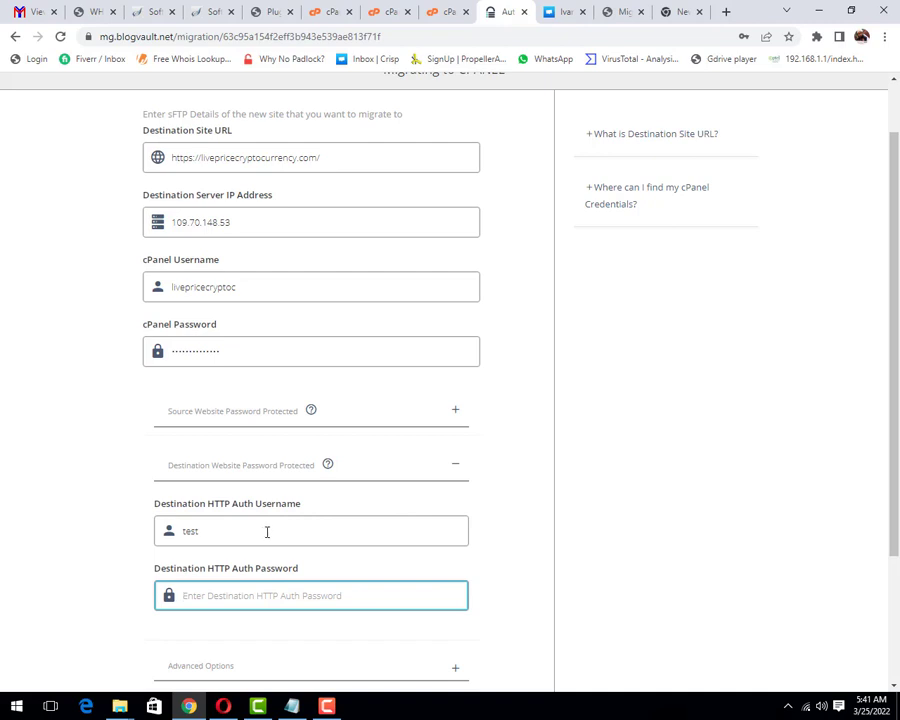
{"action": "scroll", "coordinate": [300, 470], "scroll_direction": "down", "scroll_amount": 2}
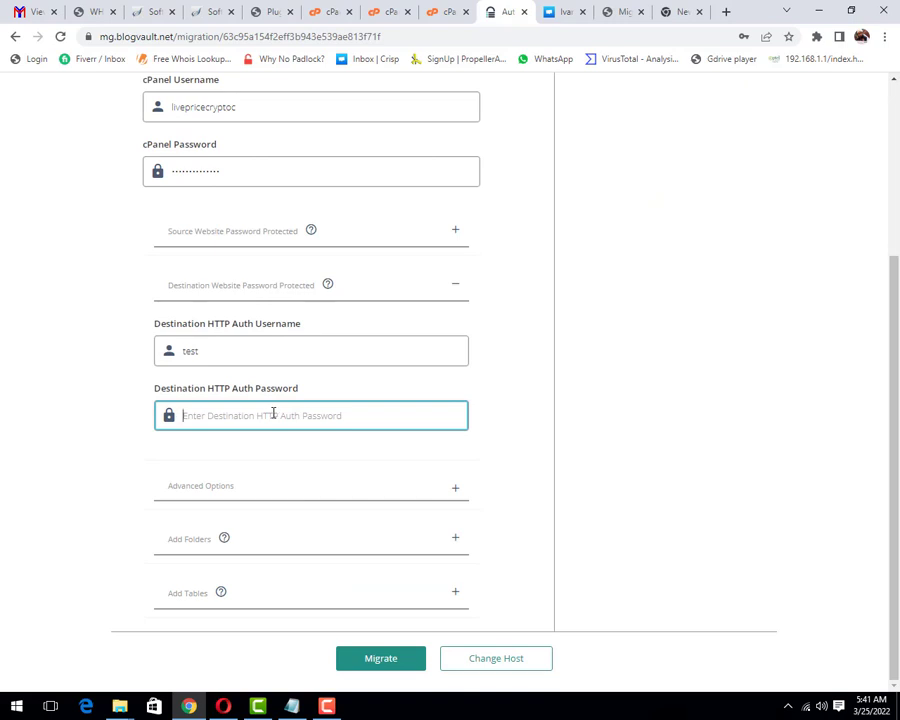
{"action": "key", "text": "ctrl+v"}
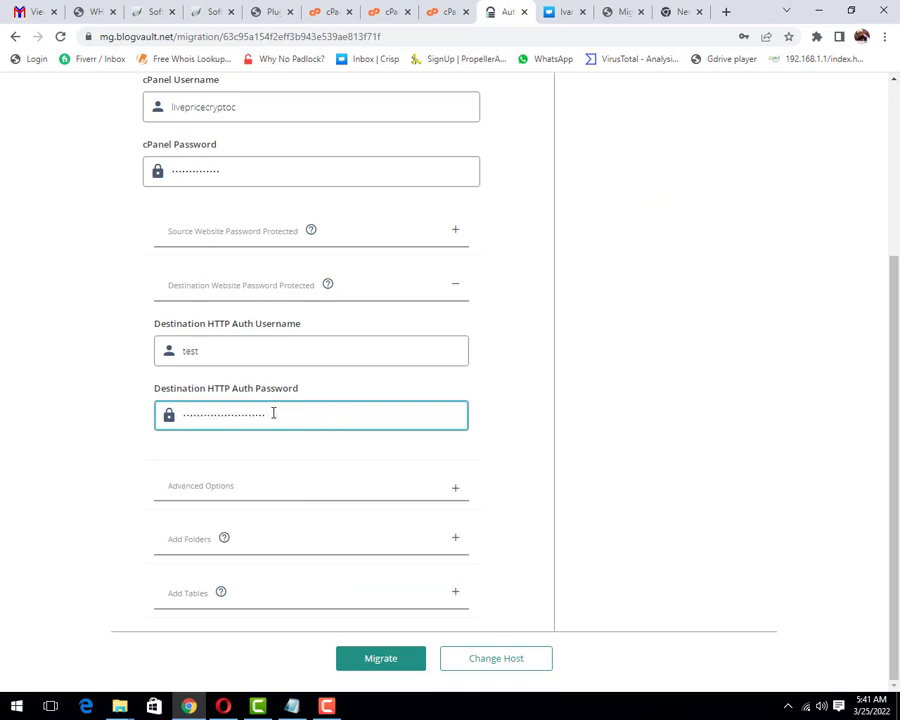
Step: Review the completed destination details and start the migration to the cPanel host
{"action": "scroll", "coordinate": [287, 400], "scroll_direction": "up", "scroll_amount": 3}
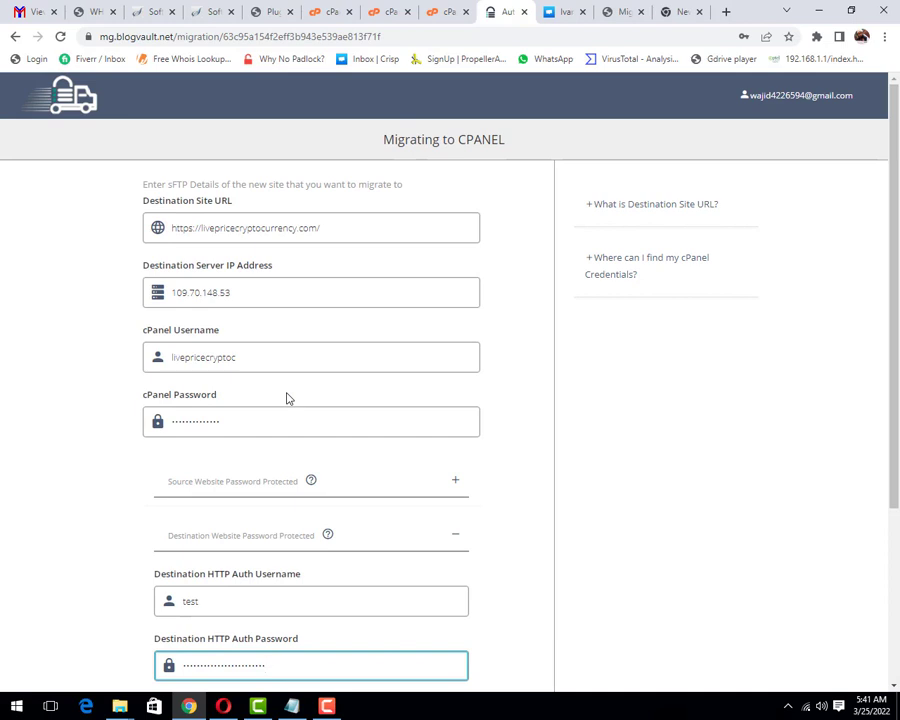
{"action": "scroll", "coordinate": [287, 400], "scroll_direction": "down", "scroll_amount": 3}
{"action": "left_click", "coordinate": [364, 662]}
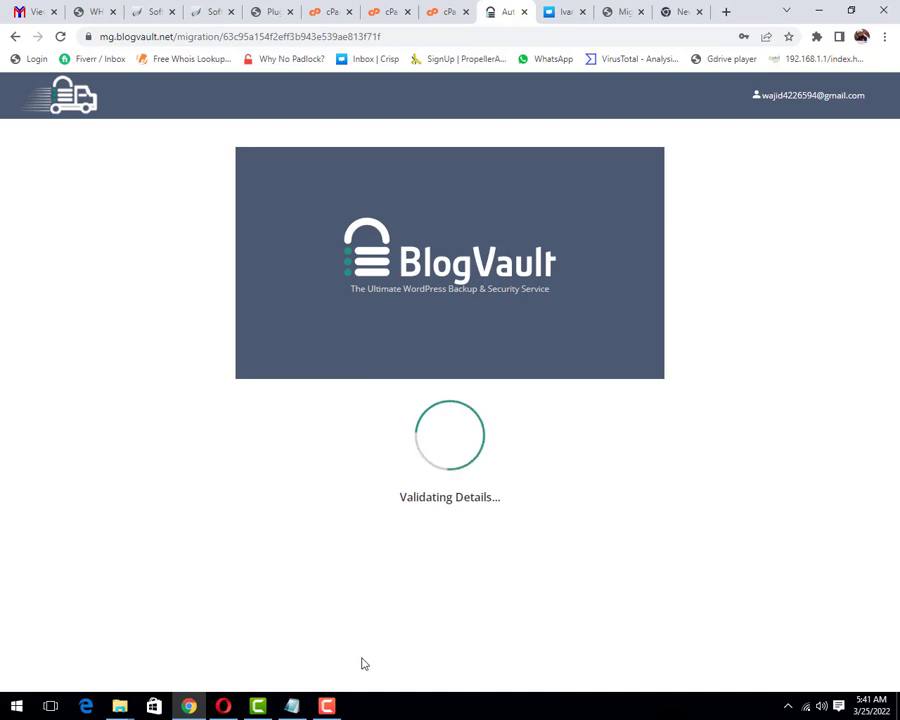
{"action": "left_click", "coordinate": [326, 706]}
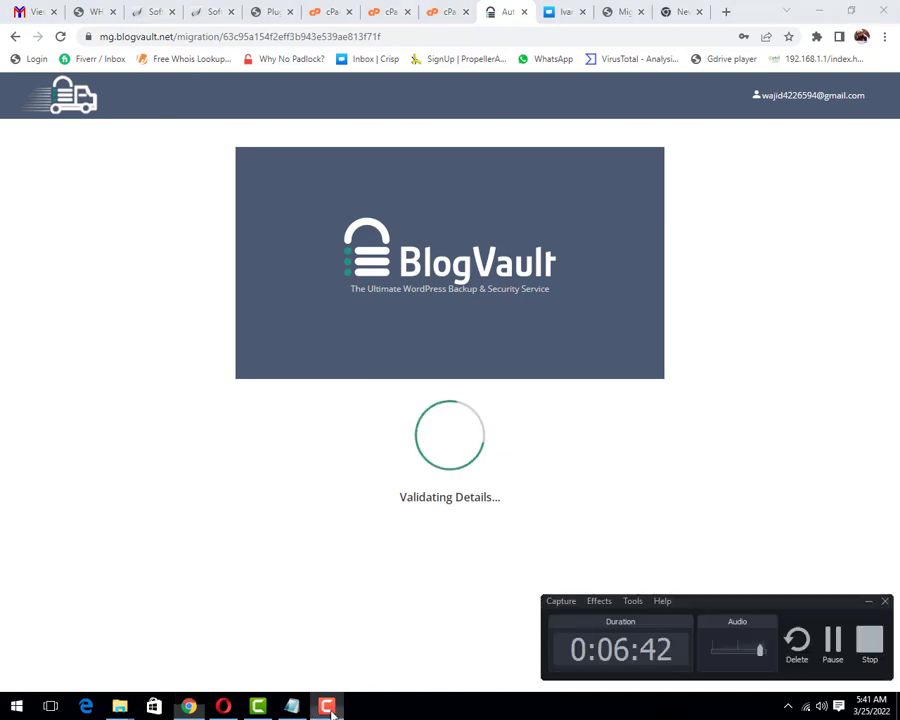
{"action": "left_click", "coordinate": [833, 643]}
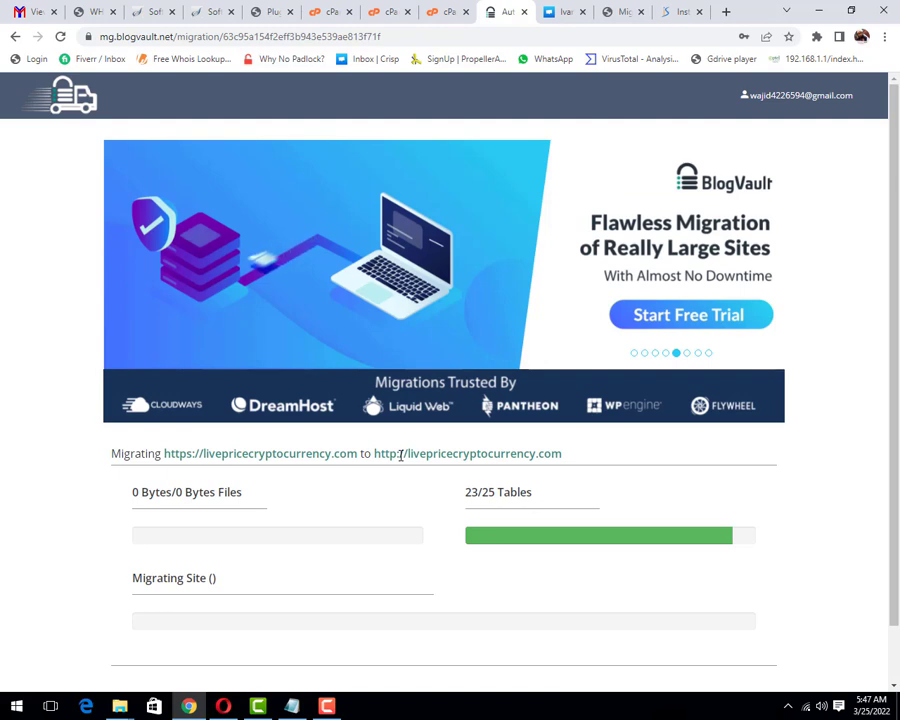
{"action": "scroll", "coordinate": [265, 560], "scroll_direction": "down", "scroll_amount": 1}
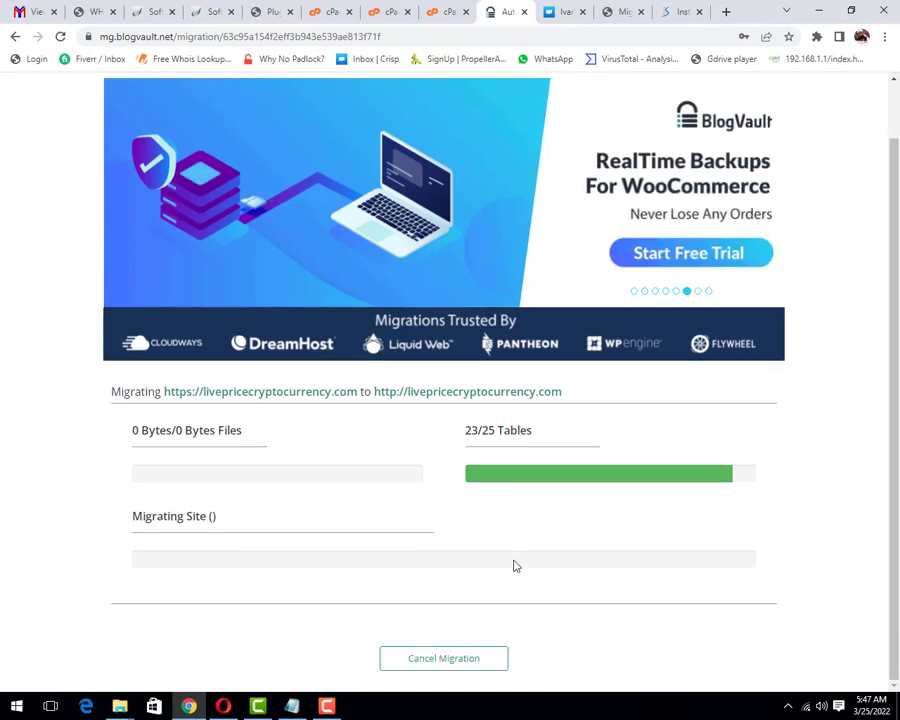
{"action": "left_click", "coordinate": [331, 708]}
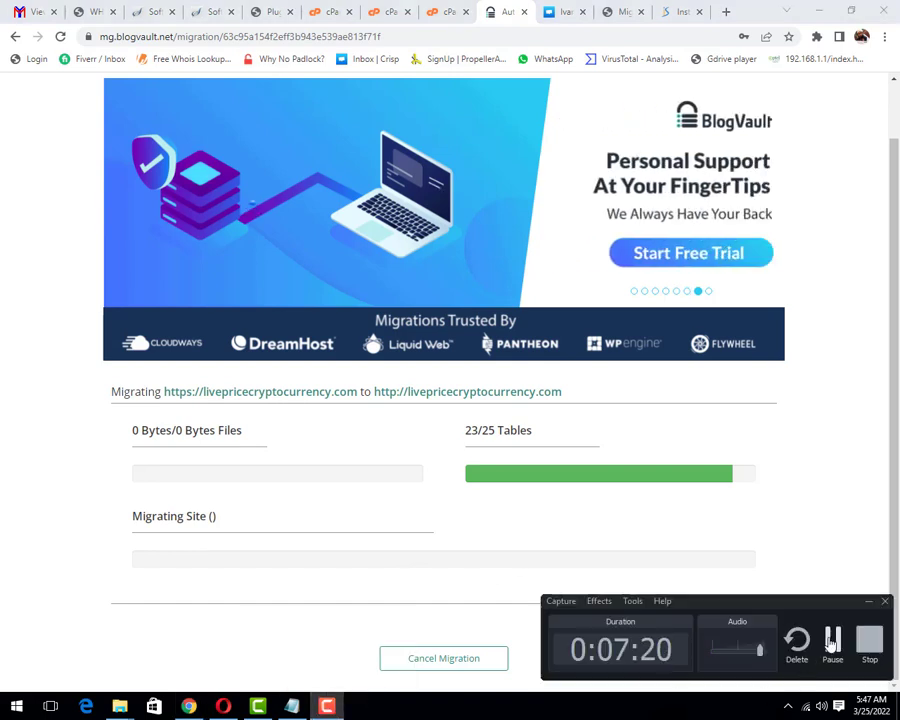